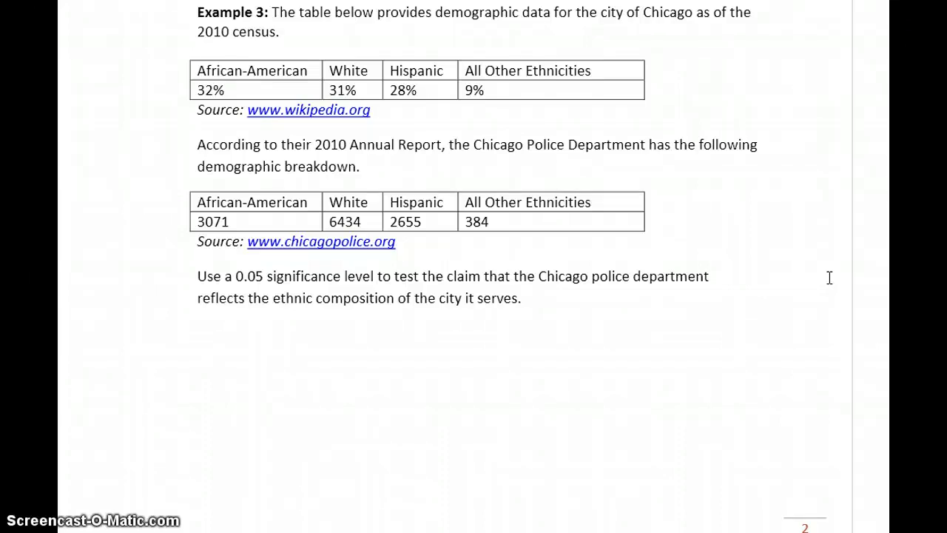
# Step: Add a widened box below the question reading 'We'll test the following hypotheses:'
pyautogui.click(143, 330)
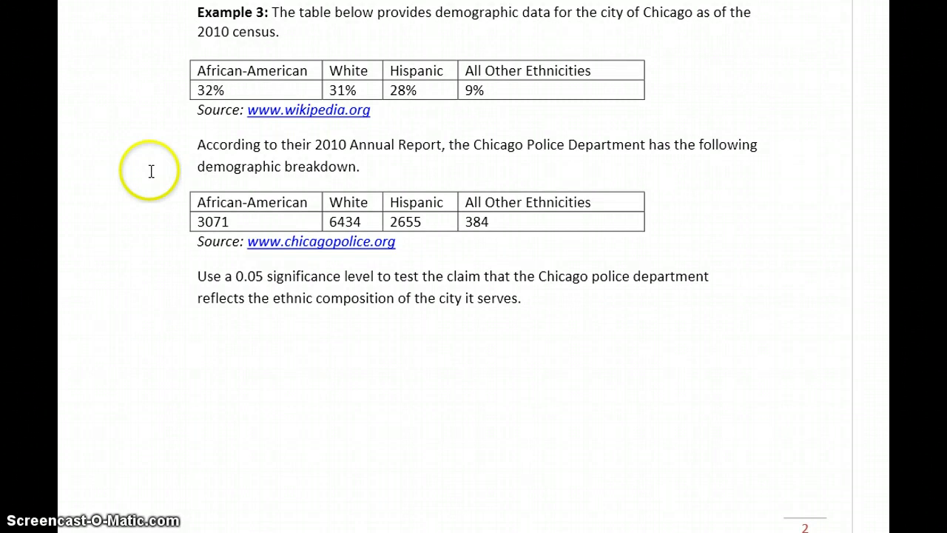
pyautogui.write("We'll test the fo")
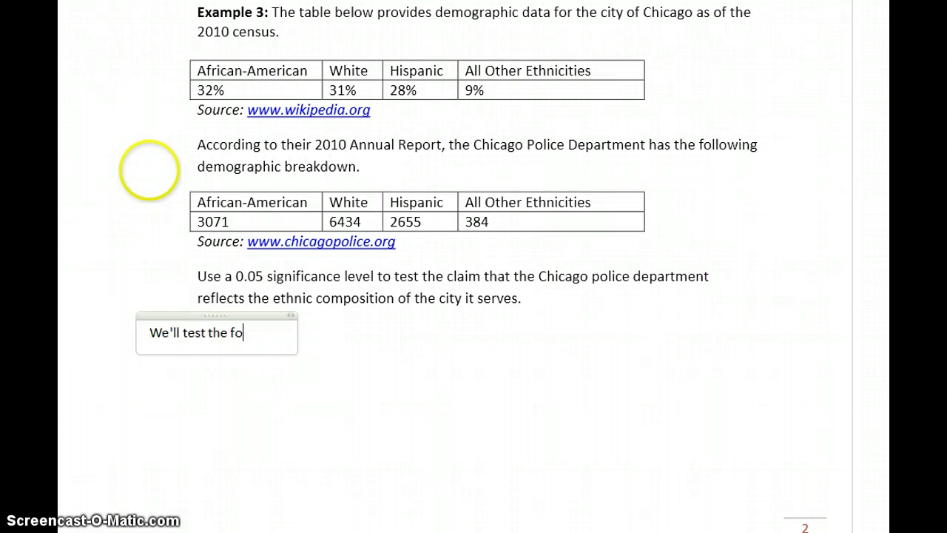
pyautogui.write('llowing hypothese')
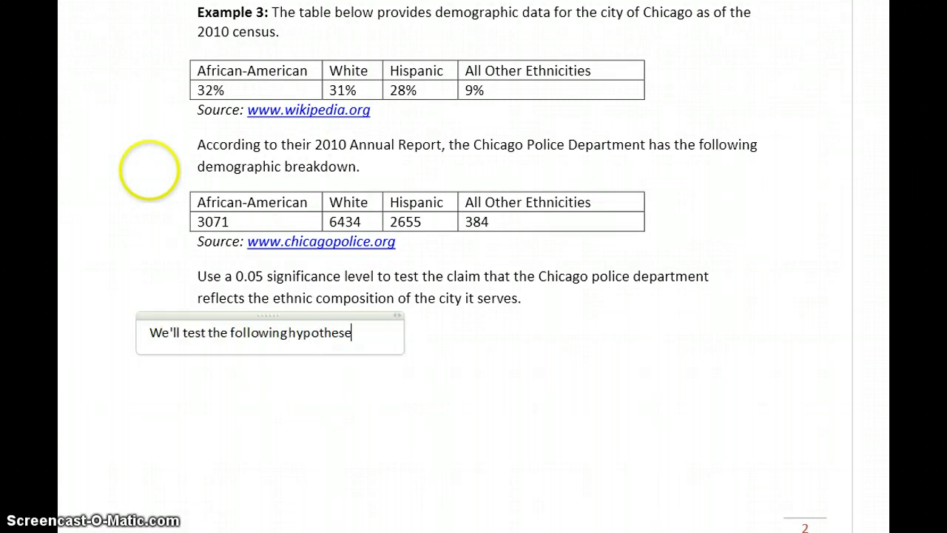
pyautogui.write('s:')
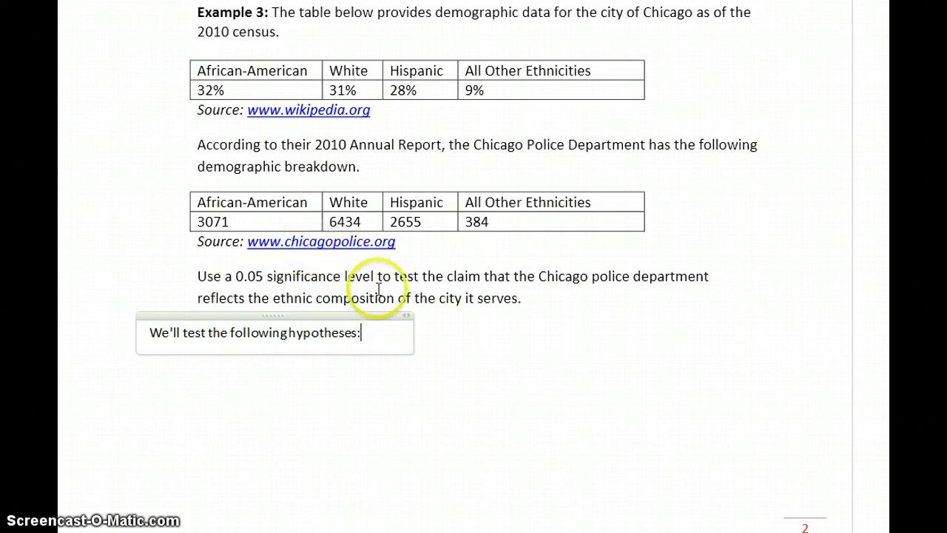
pyautogui.moveTo(412, 336); pyautogui.dragTo(803, 334)
# Step: Add the null hypothesis H₀: police officers' distribution in Chicago matches Chicago's ethnic distribution
pyautogui.press('Return')
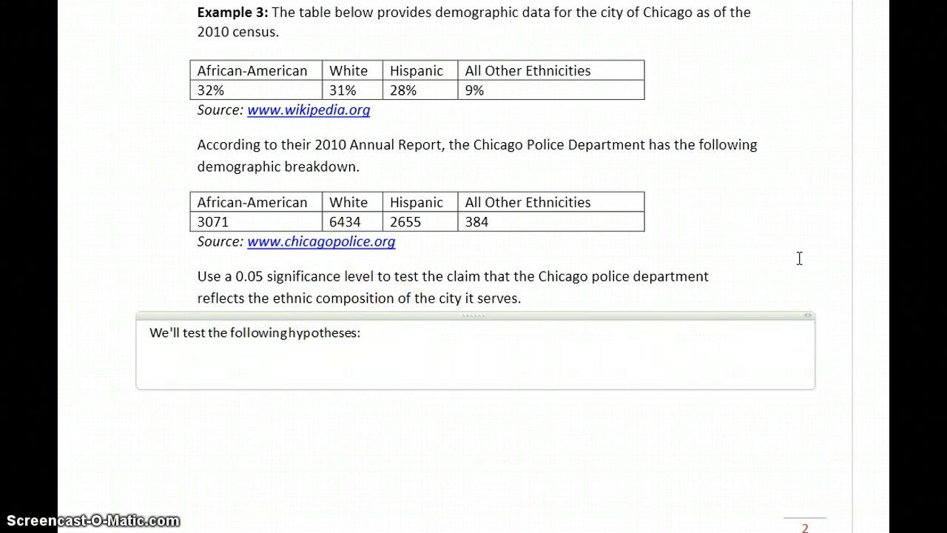
pyautogui.hotkey('alt', '=')
pyautogui.write('H_0')
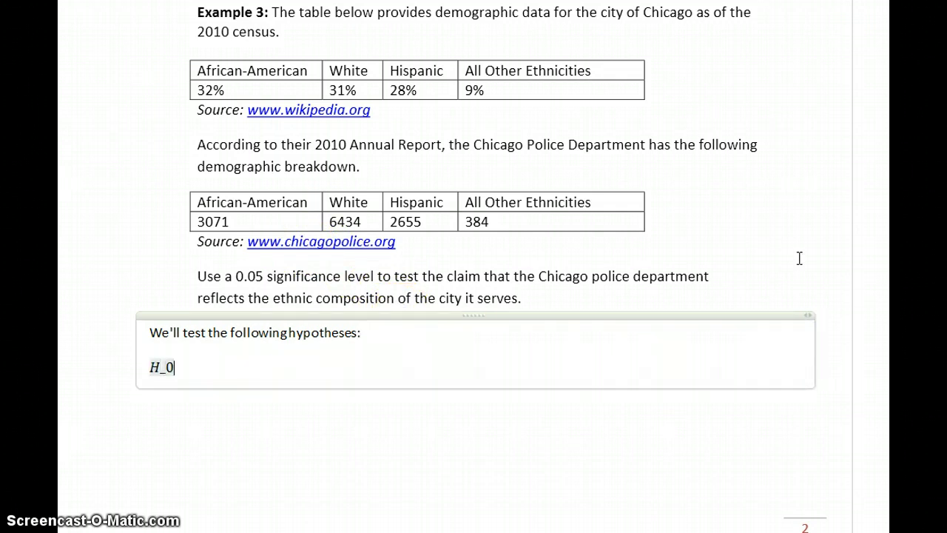
pyautogui.write(':')
pyautogui.press('Right')
pyautogui.write('Distribution')
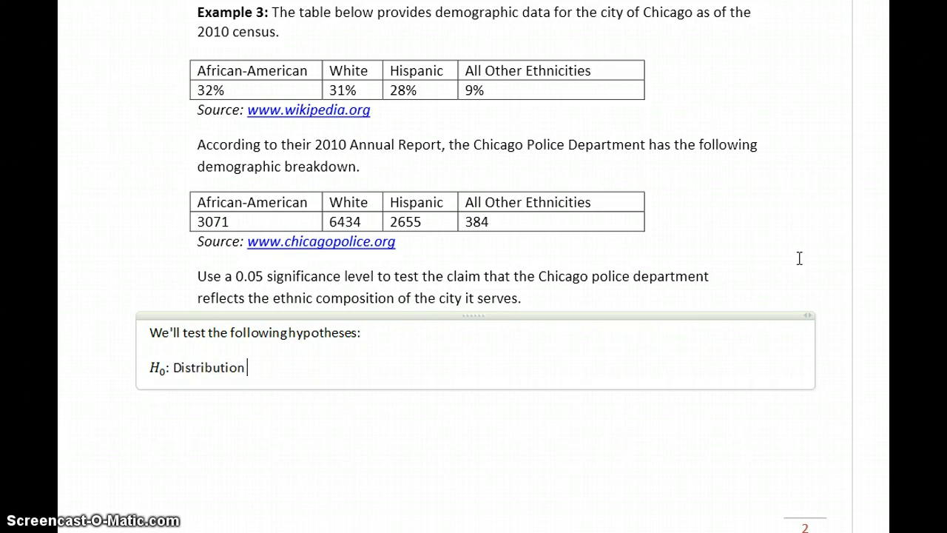
pyautogui.write(' of police offic')
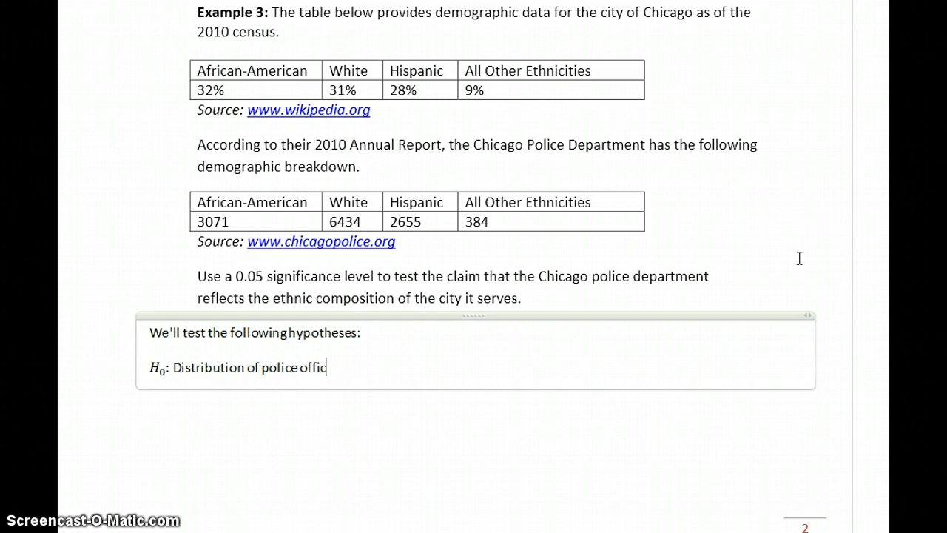
pyautogui.write('ers in Chicago')
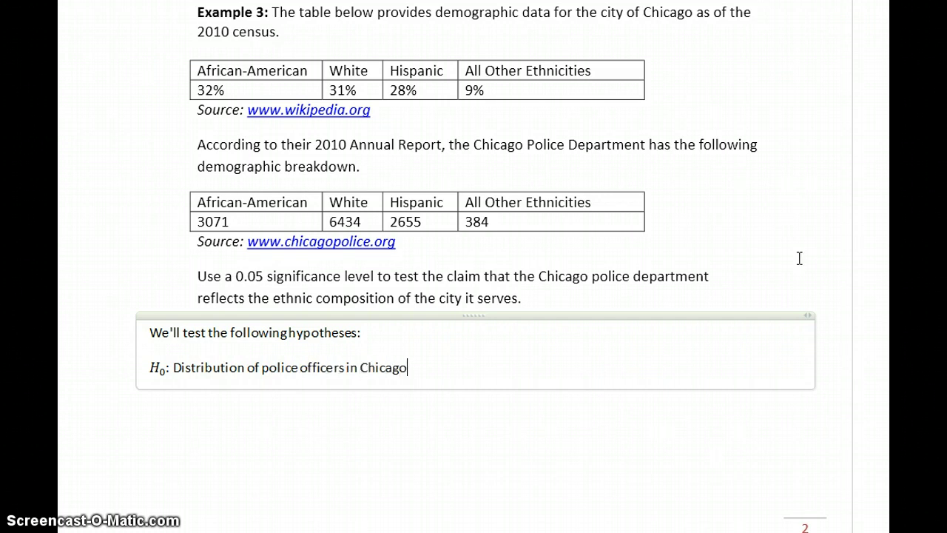
pyautogui.write(' matches the ')
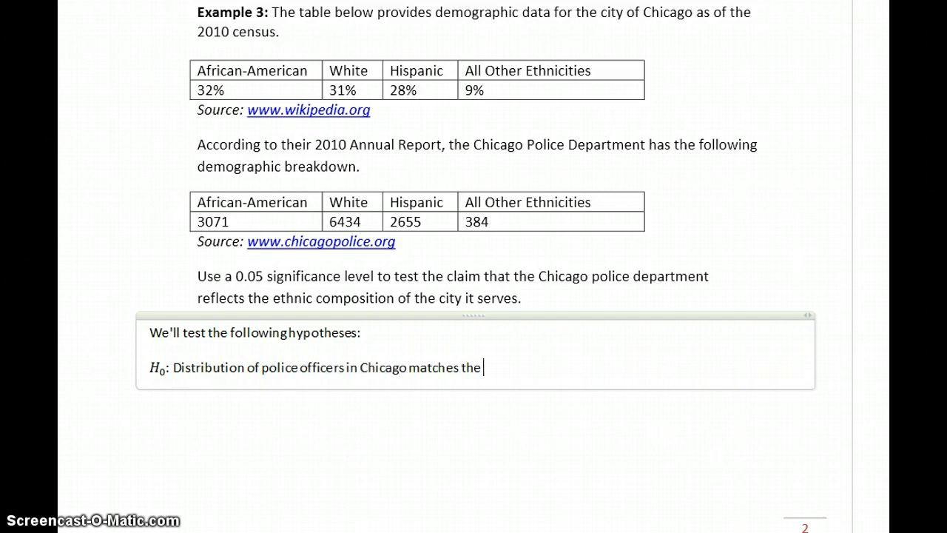
pyautogui.write('ethnic d')
pyautogui.write('istribution of')
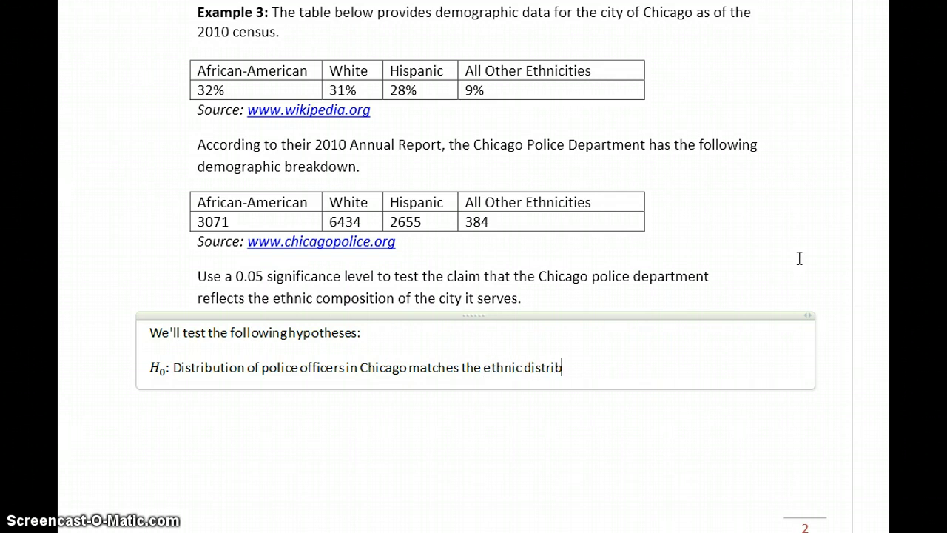
pyautogui.write(' Chicago')
pyautogui.press('Return')
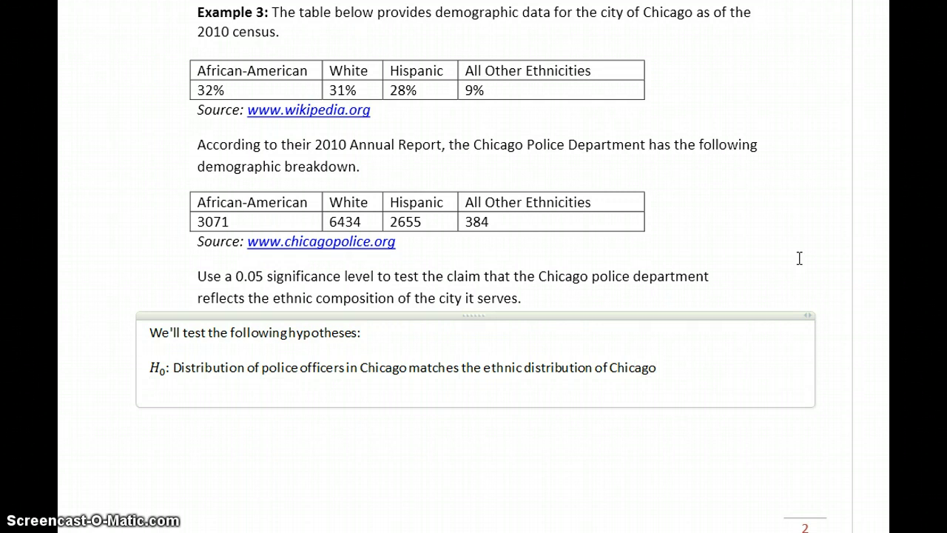
# Step: Add Hₐ: police officers' distribution in Chicago does not match Chicago's ethnic distribution, then switch to StatCrunch
pyautogui.hotkey('alt', '=')
pyautogui.write('H_a:')
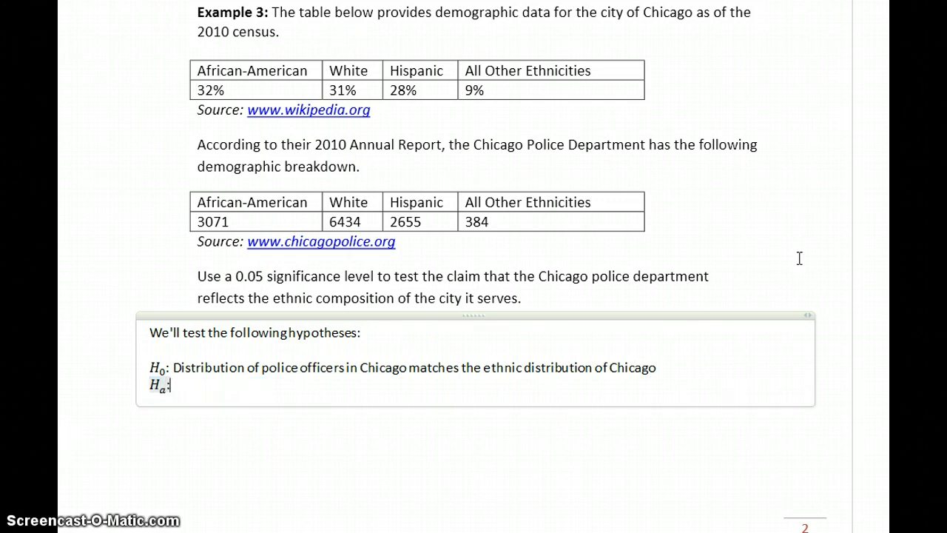
pyautogui.write(' Dist')
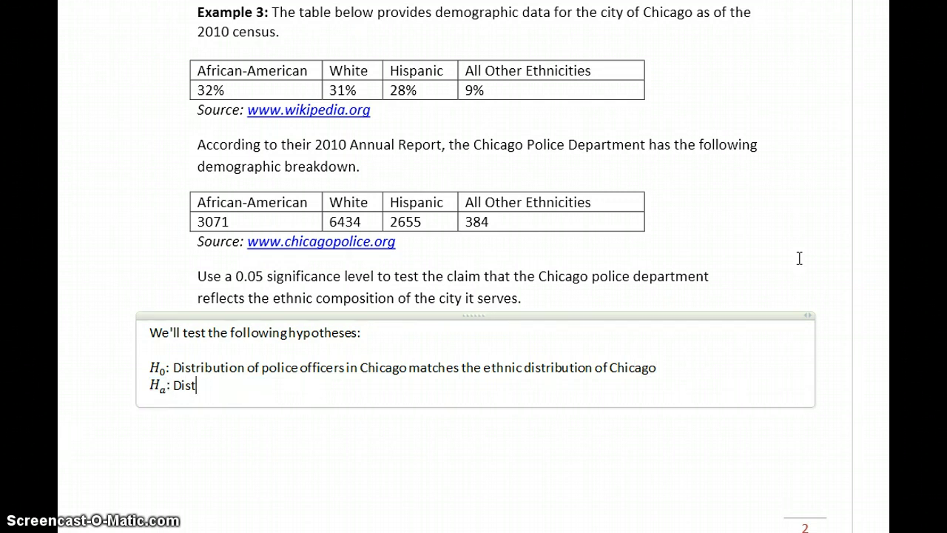
pyautogui.write('ribution of poli')
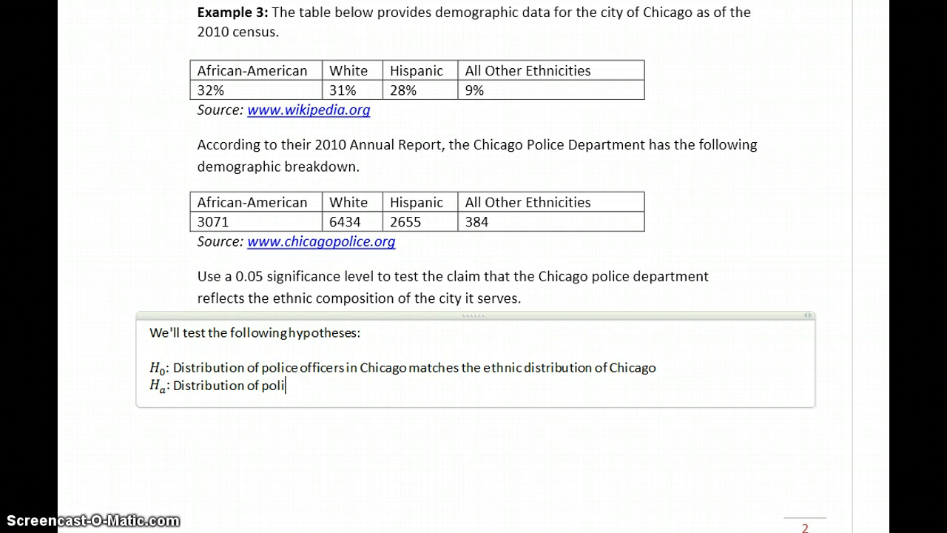
pyautogui.write('ce officers in C')
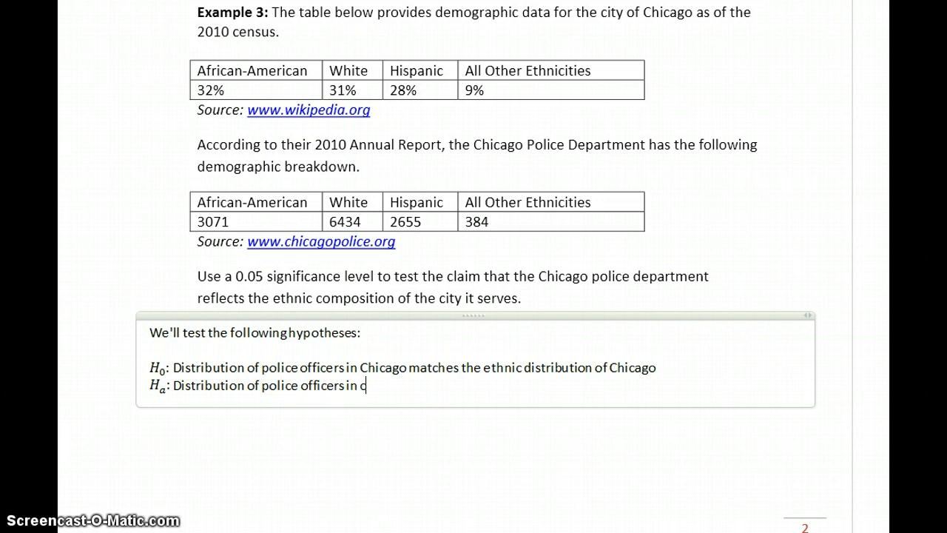
pyautogui.write('hicago doe')
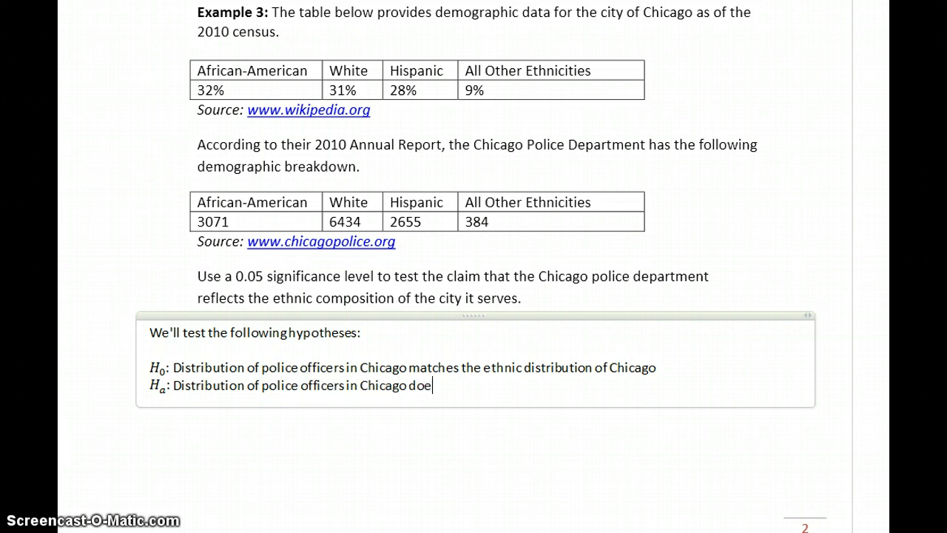
pyautogui.write('s not match the eht')
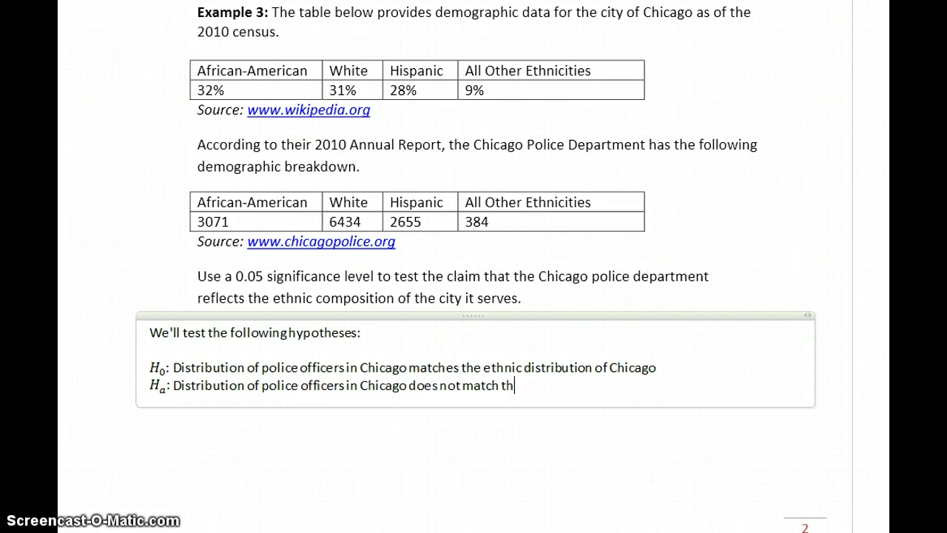
pyautogui.press('BackSpace')
pyautogui.press('BackSpace')
pyautogui.write('thnic distribution of Chicago')
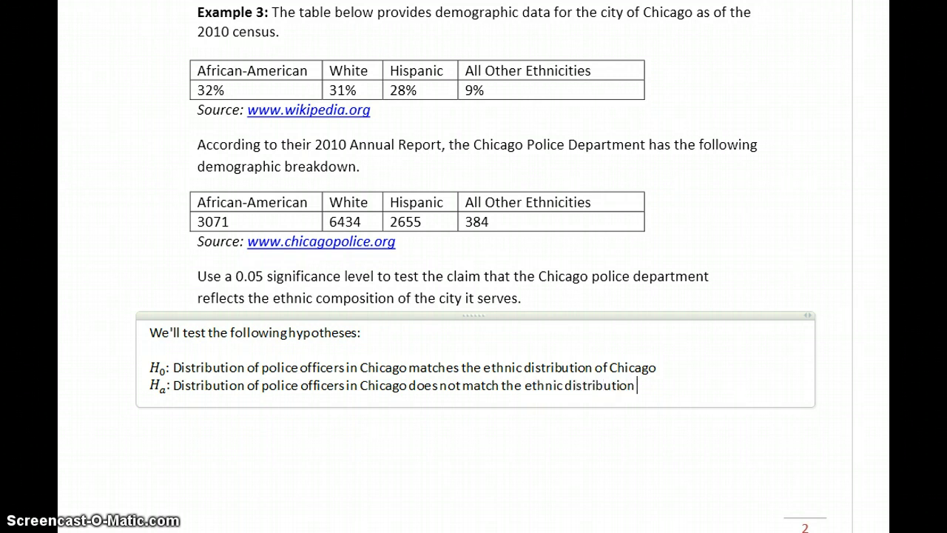
pyautogui.press('Return')
pyautogui.press('Return')
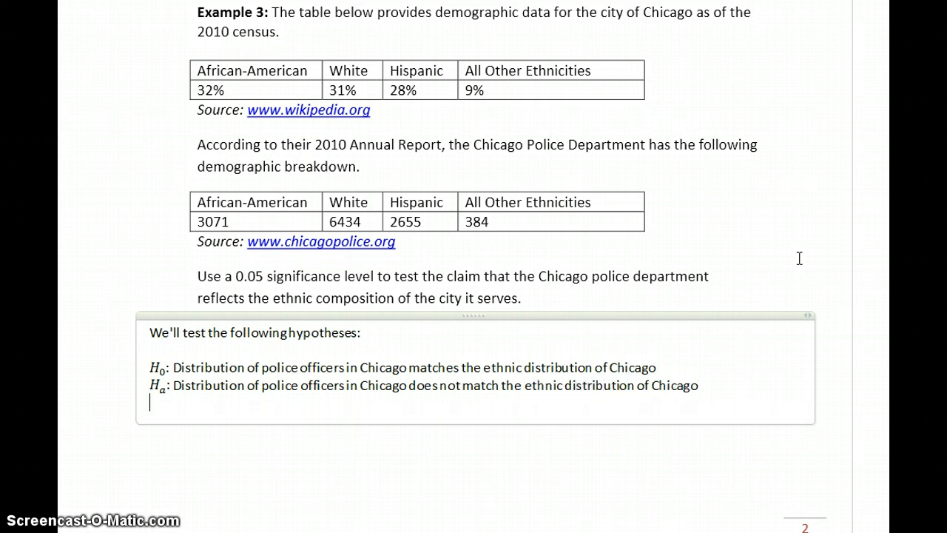
pyautogui.scroll(-4, 474, 266)
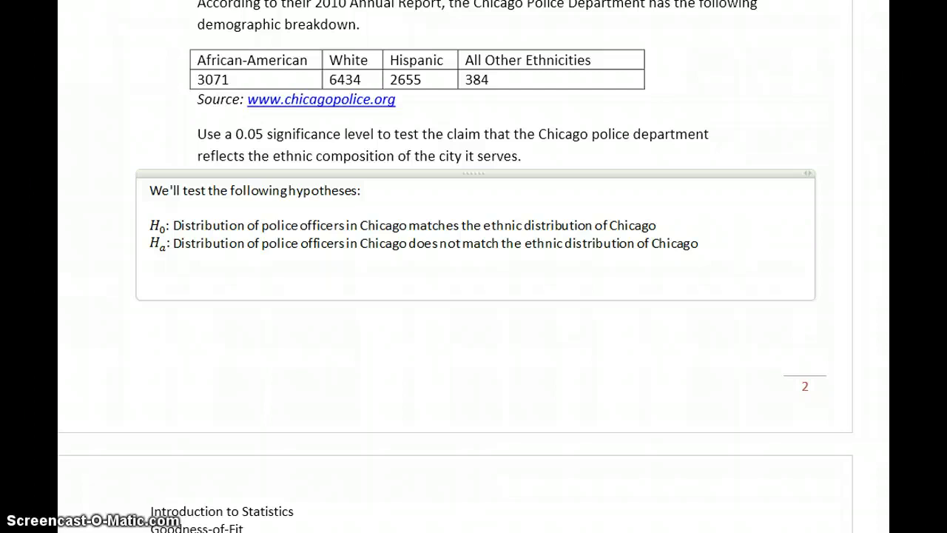
pyautogui.hotkey('alt', 'Tab')
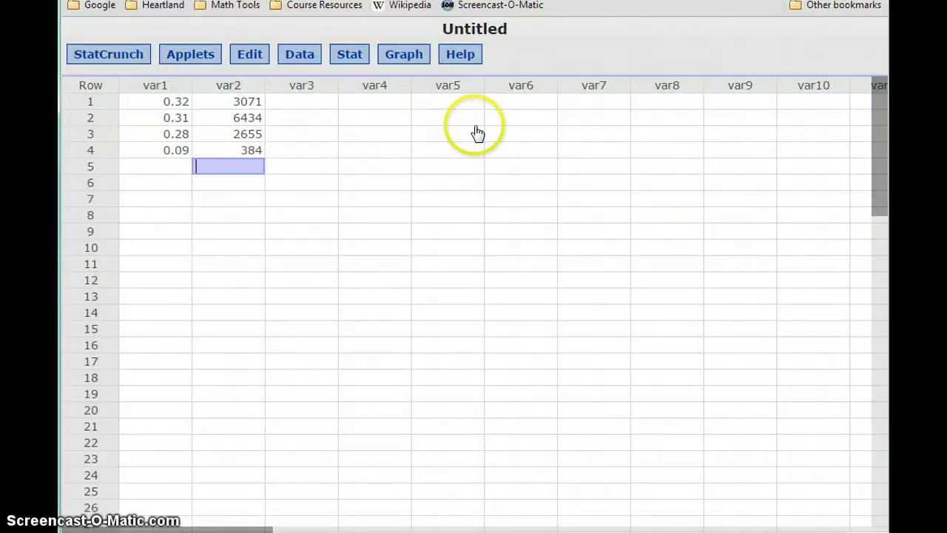
# Step: Run a chi-square goodness-of-fit test with var2 observed and var1 expected, giving chi-square 2588.5036
pyautogui.click(337, 54)
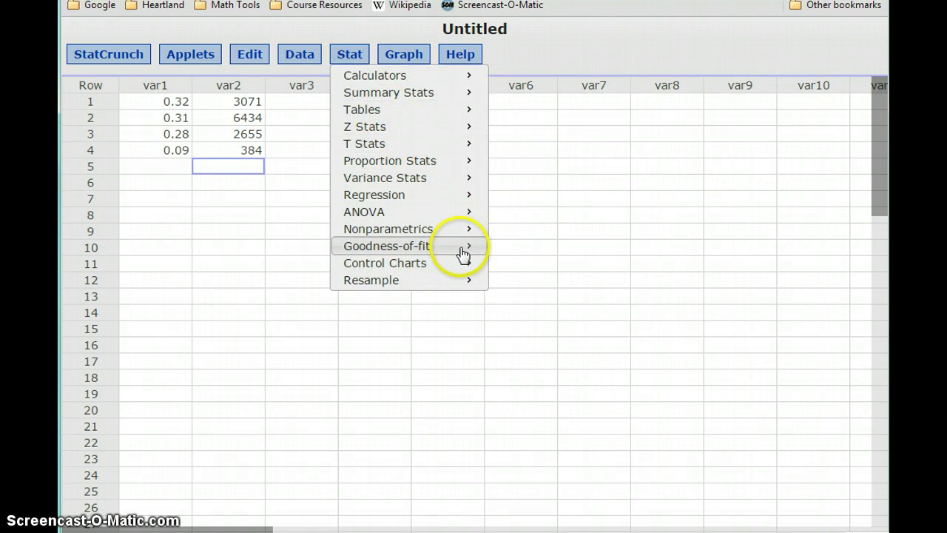
pyautogui.moveTo(465, 254)
pyautogui.click(511, 252)
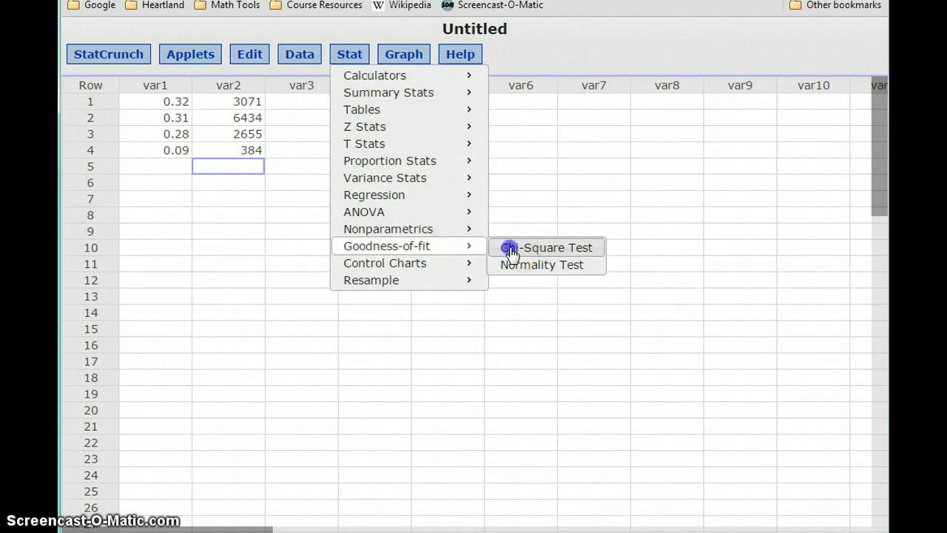
pyautogui.moveTo(372, 114); pyautogui.dragTo(427, 109)
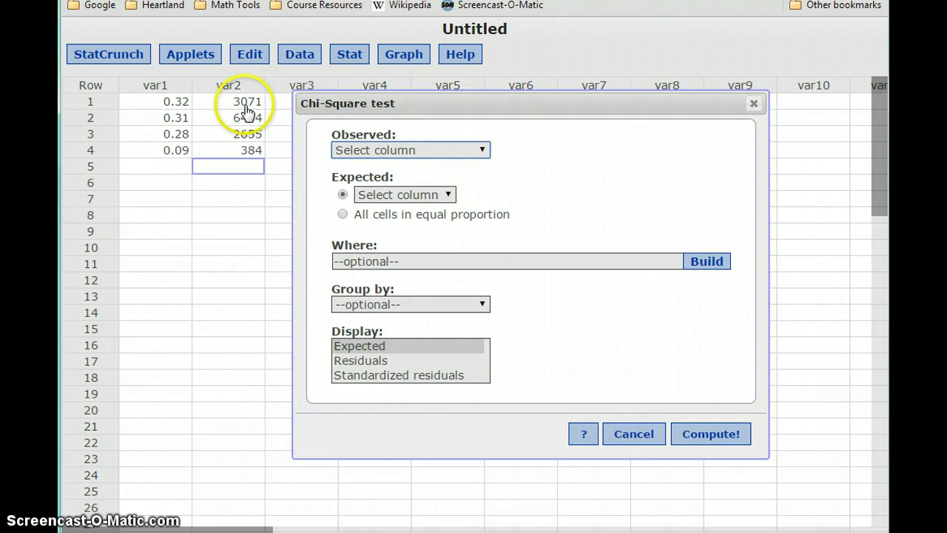
pyautogui.click(363, 151)
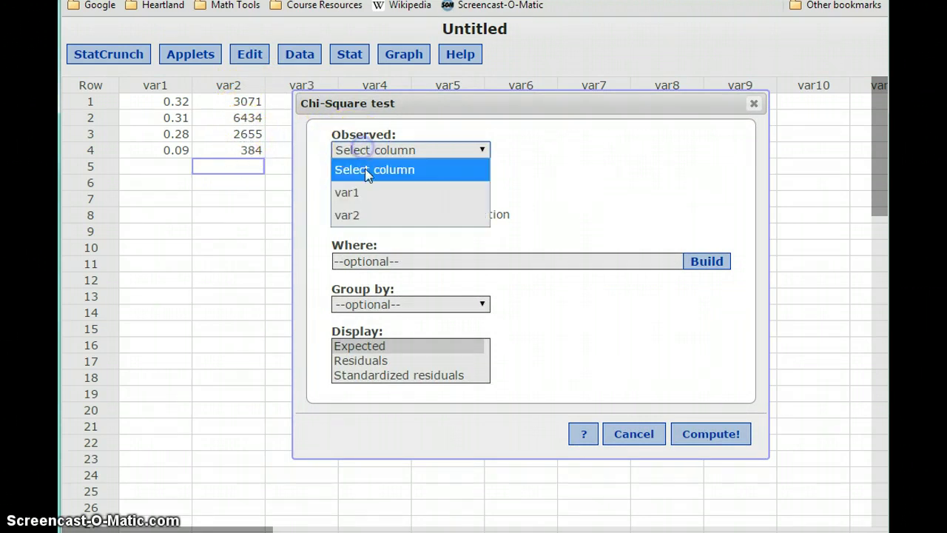
pyautogui.click(368, 215)
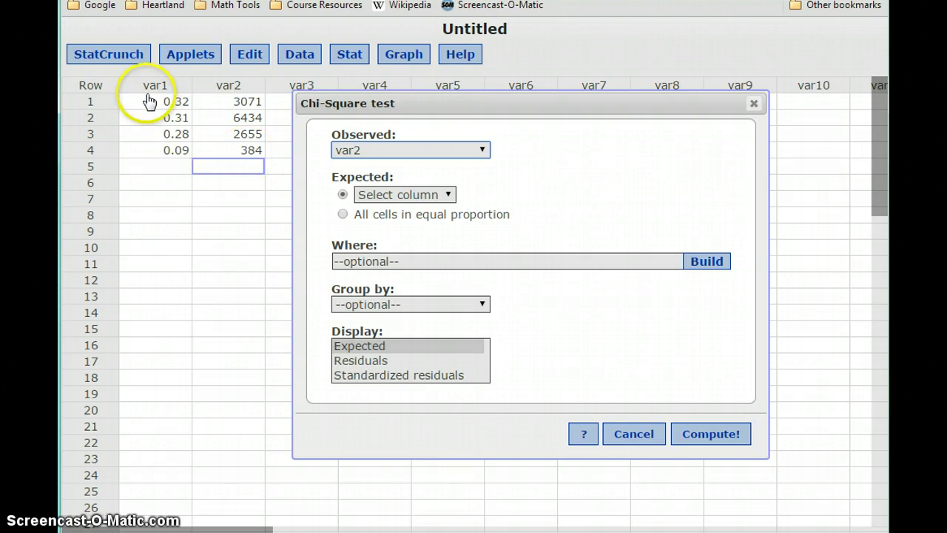
pyautogui.click(396, 194)
pyautogui.click(395, 237)
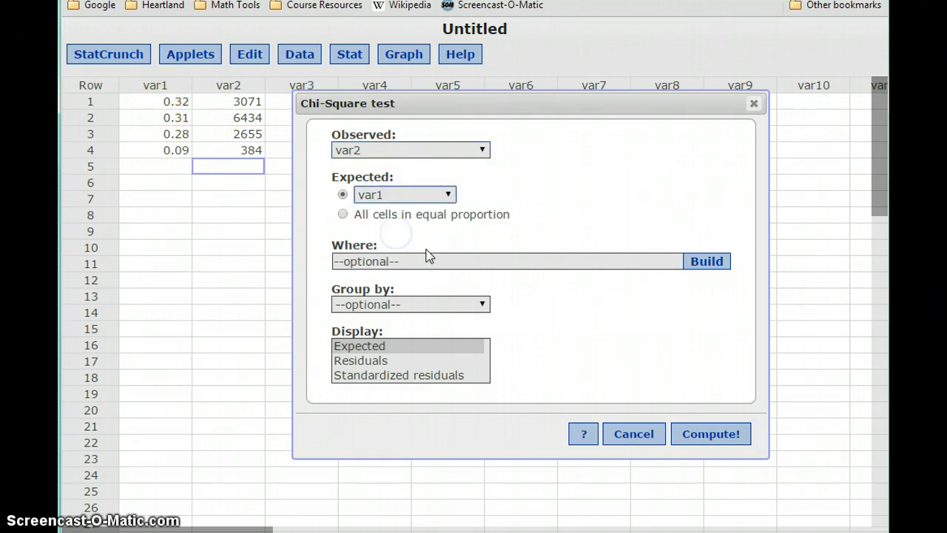
pyautogui.click(711, 434)
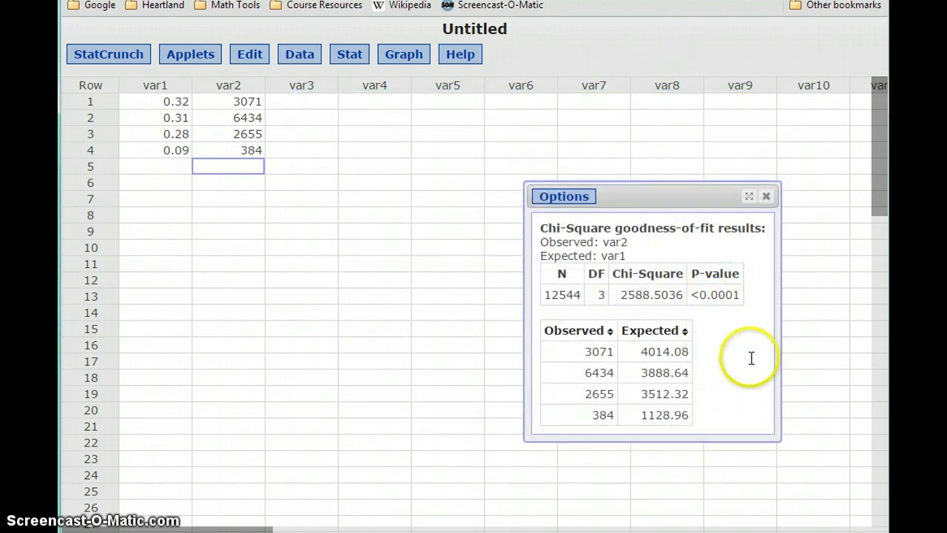
# Step: Back in Word, write 'Our p-value < 0.0001 < α = 0.05 so we reject H₀'
pyautogui.hotkey('alt', 'Tab')
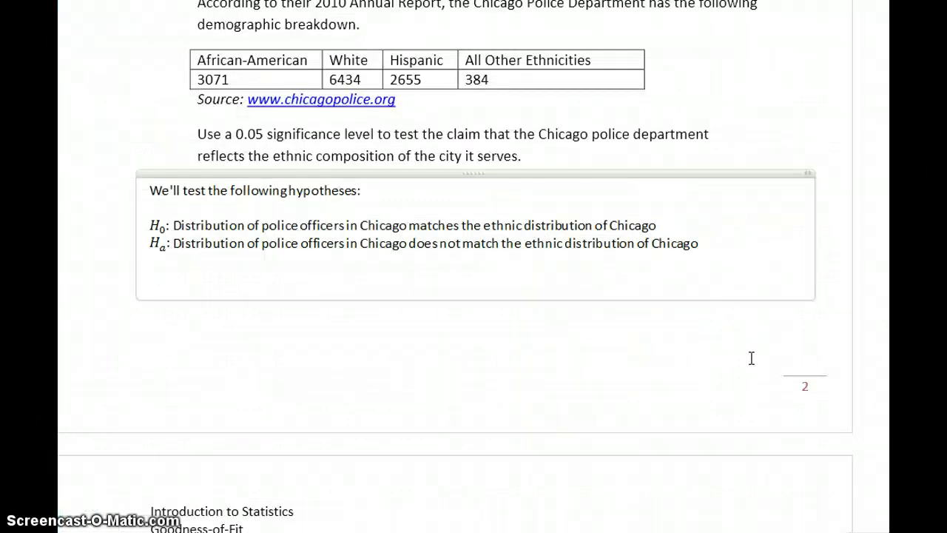
pyautogui.write('Our p-value')
pyautogui.hotkey('alt', '=')
pyautogui.write('<0.0001')
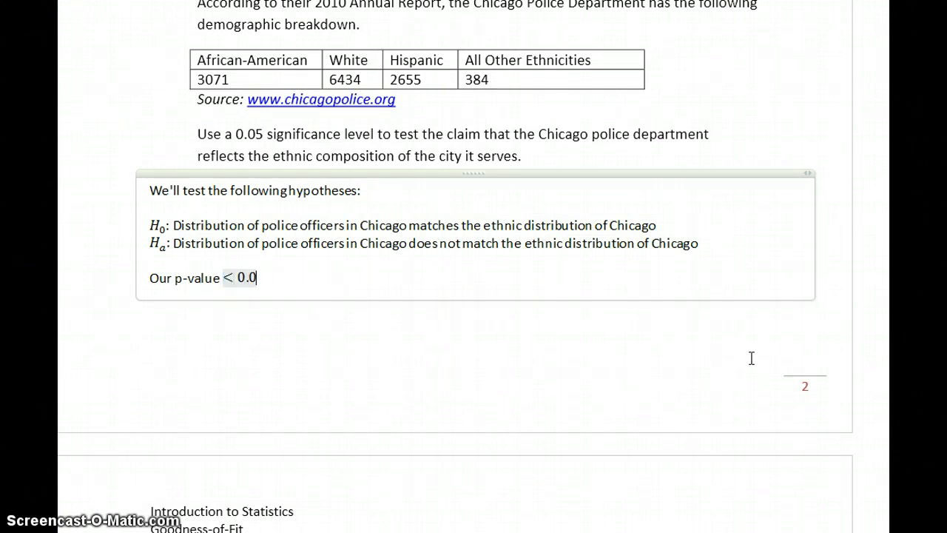
pyautogui.write('<')
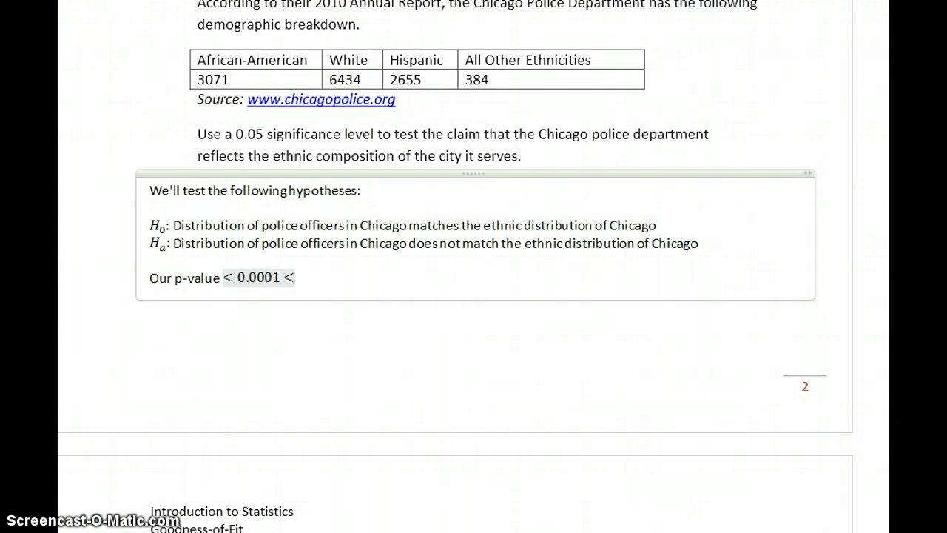
pyautogui.write('\\alpha=0.05')
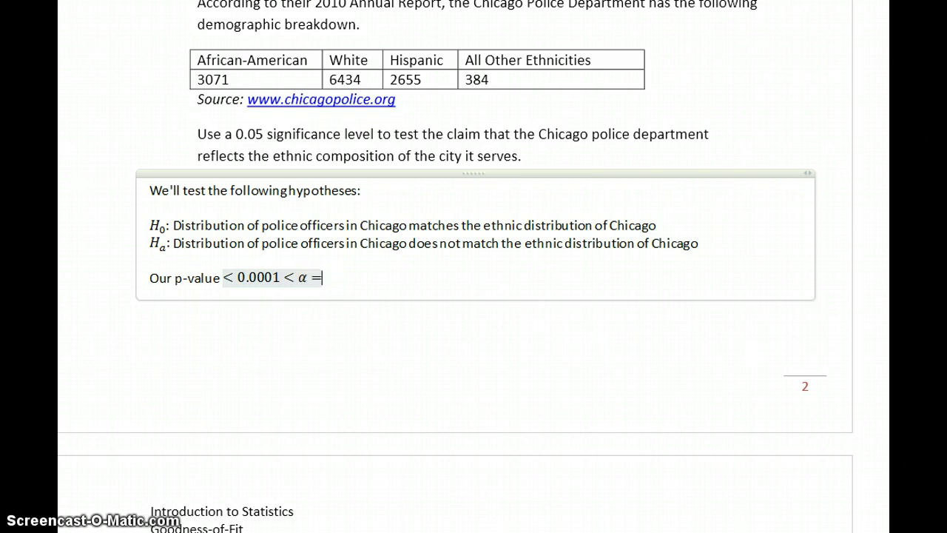
pyautogui.press('Right')
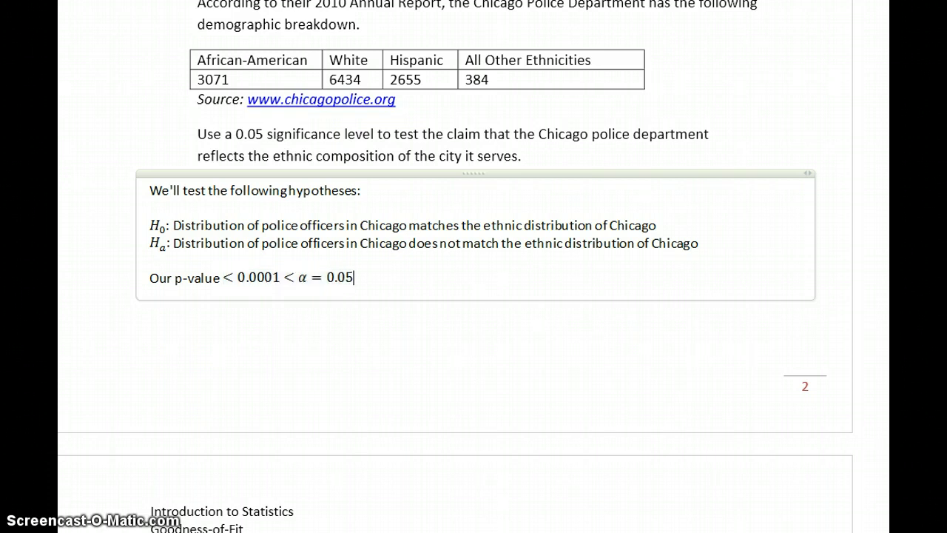
pyautogui.write('so we reject the')
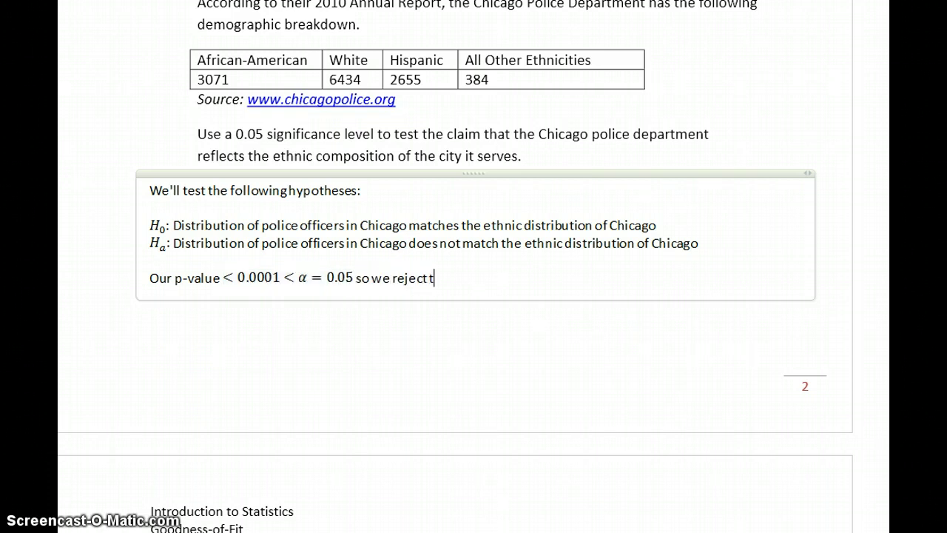
pyautogui.press('BackSpace')
pyautogui.press('BackSpace')
pyautogui.press('BackSpace')
pyautogui.press('BackSpace')
pyautogui.hotkey('alt', '=')
pyautogui.write('H_0')
pyautogui.press('Right')
# Step: Add that there is sufficient evidence Chicago police demographics don't match the city's ethnic distribution
pyautogui.write('.')
pyautogui.write(' There is su')
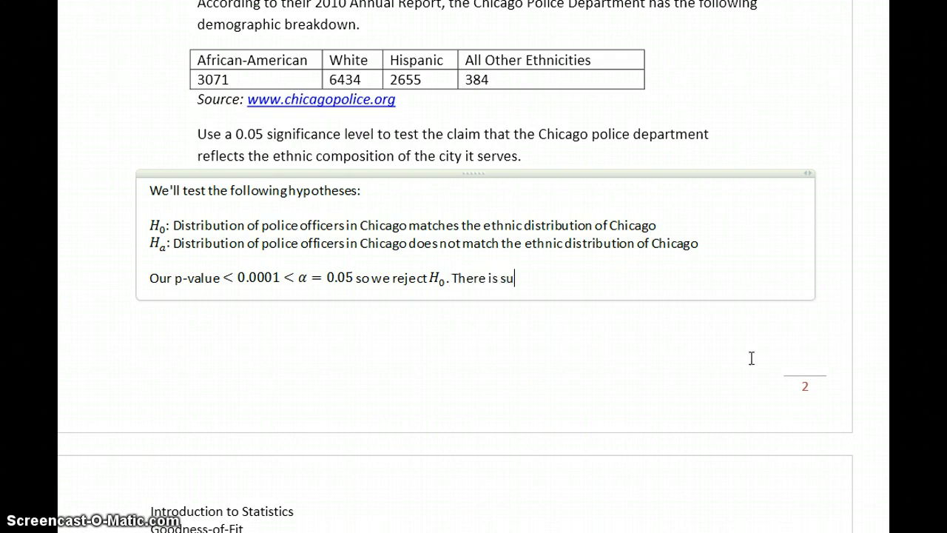
pyautogui.write('fficient evidenc')
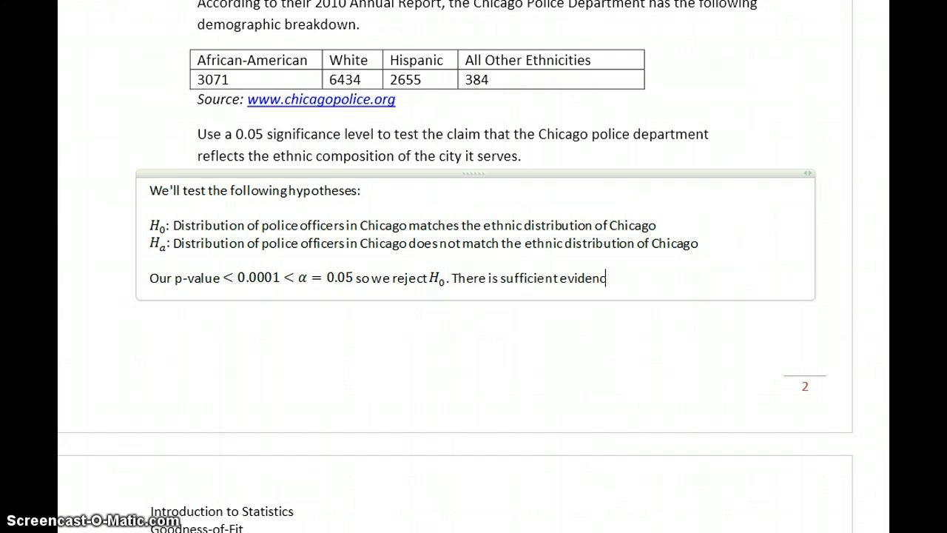
pyautogui.write('e to conl')
pyautogui.write('clude that the ')
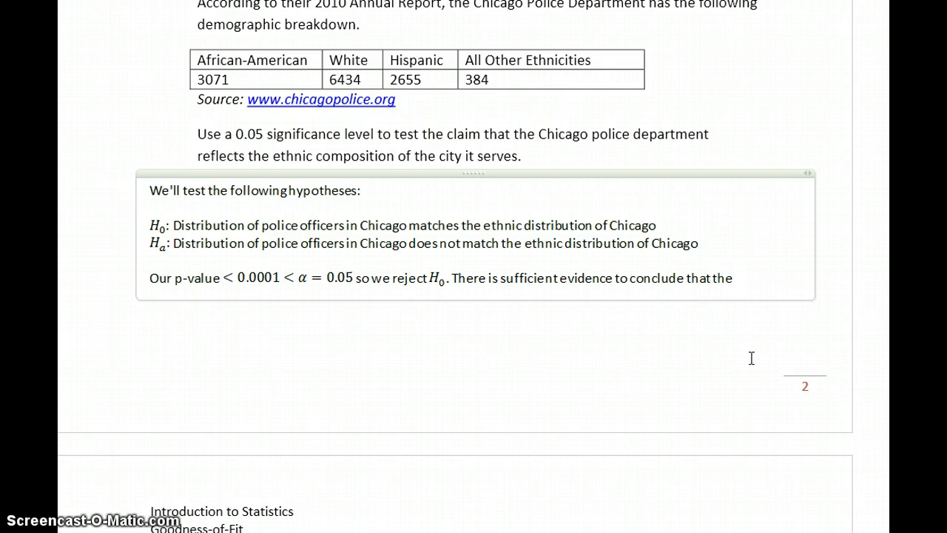
pyautogui.write('demongraphics of th')
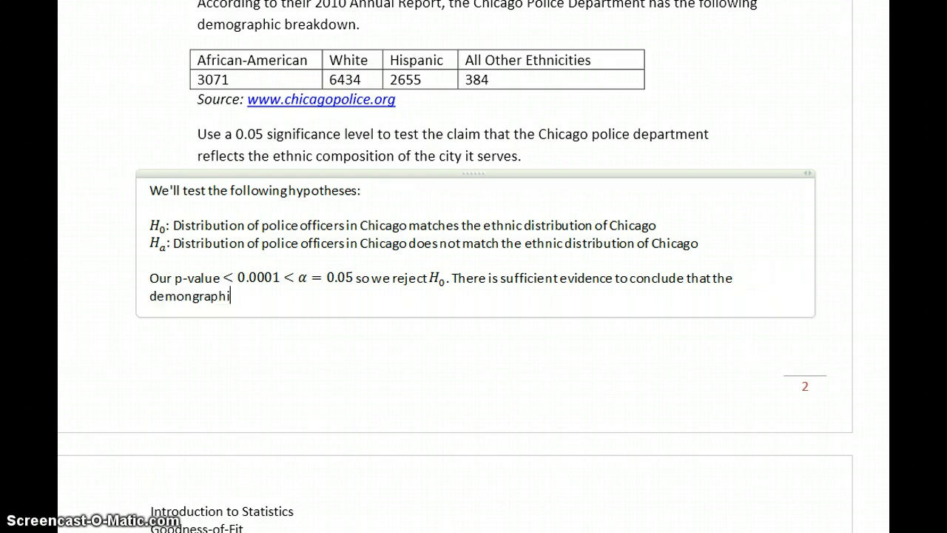
pyautogui.press('BackSpace')
pyautogui.press('BackSpace')
pyautogui.press('BackSpace')
pyautogui.press('BackSpace')
pyautogui.press('BackSpace')
pyautogui.press('BackSpace')
pyautogui.press('BackSpace')
pyautogui.press('BackSpace')
pyautogui.press('BackSpace')
pyautogui.press('BackSpace')
pyautogui.press('BackSpace')
pyautogui.press('BackSpace')
pyautogui.press('BackSpace')
pyautogui.press('BackSpace')
pyautogui.press('BackSpace')
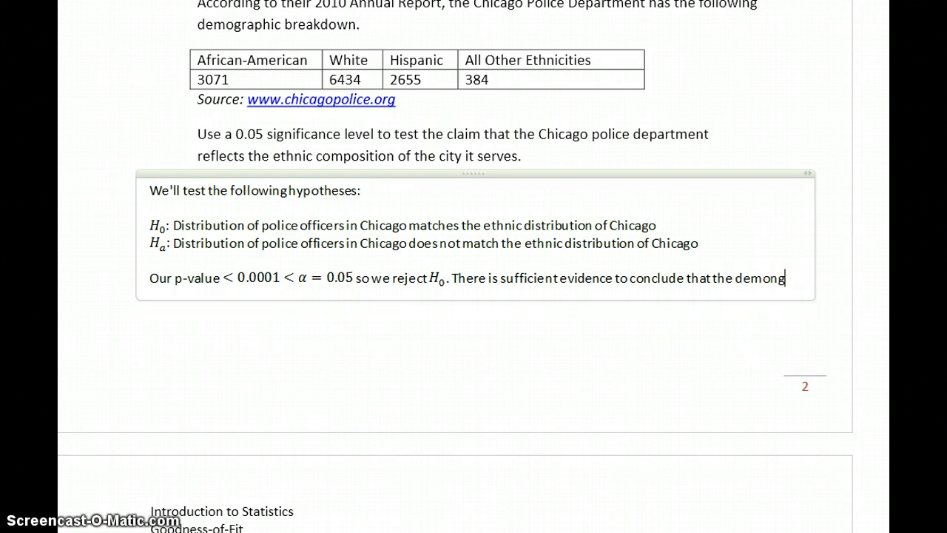
pyautogui.write('graphics o')
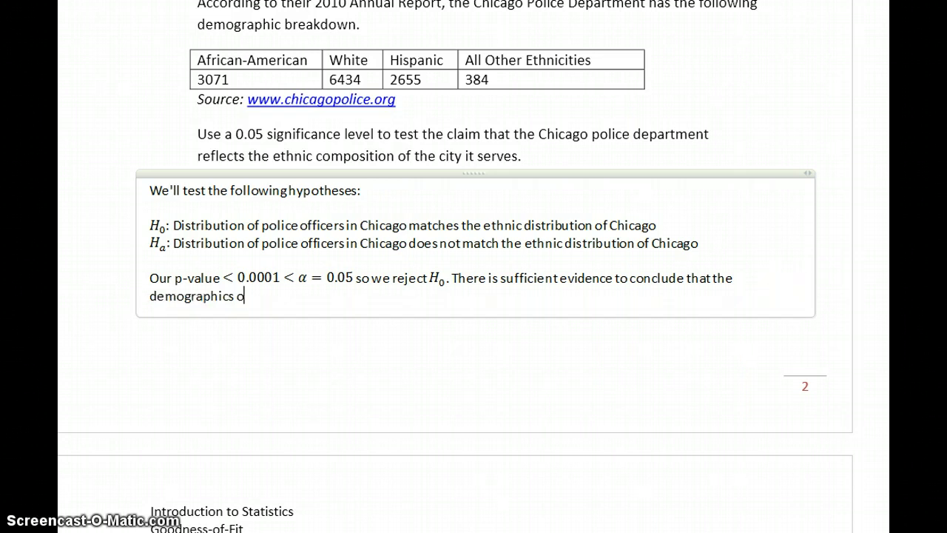
pyautogui.write('f the Chicago polic')
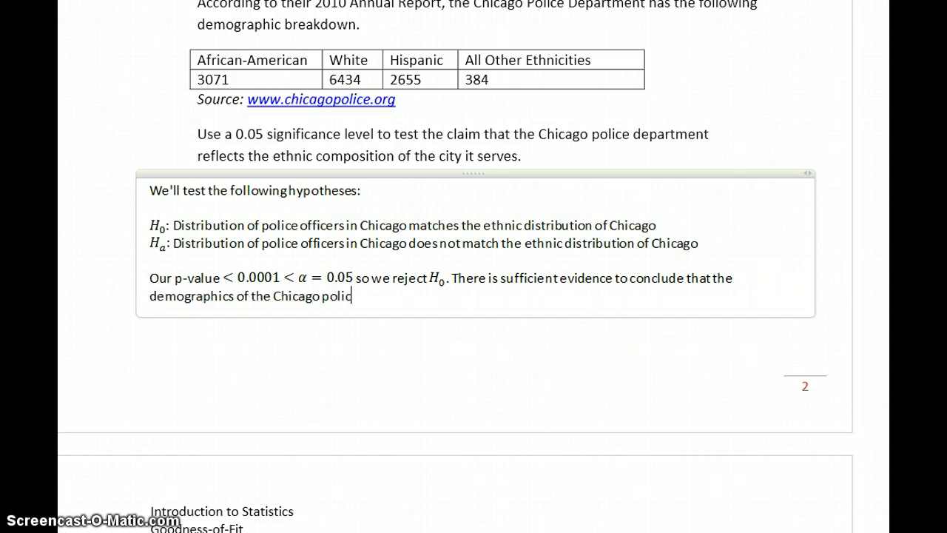
pyautogui.write('e department')
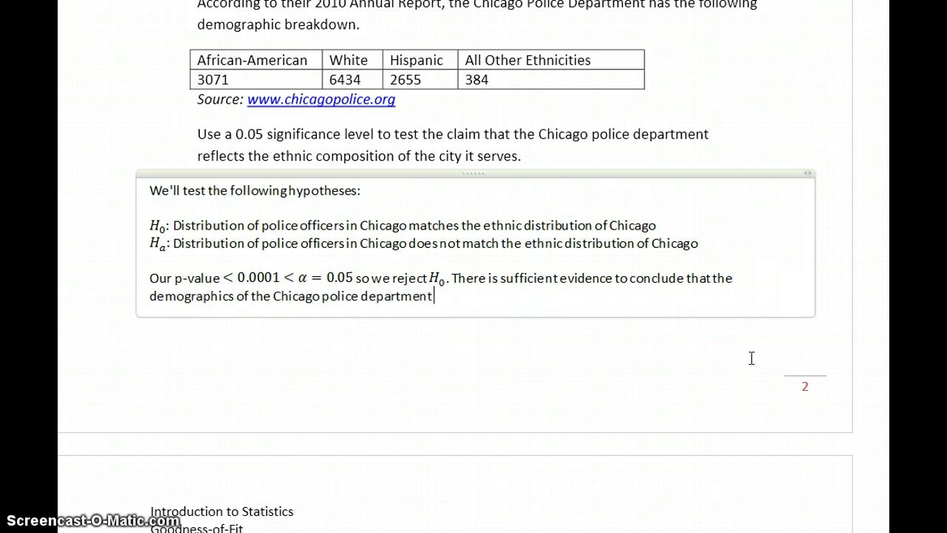
pyautogui.write(' do not match the e')
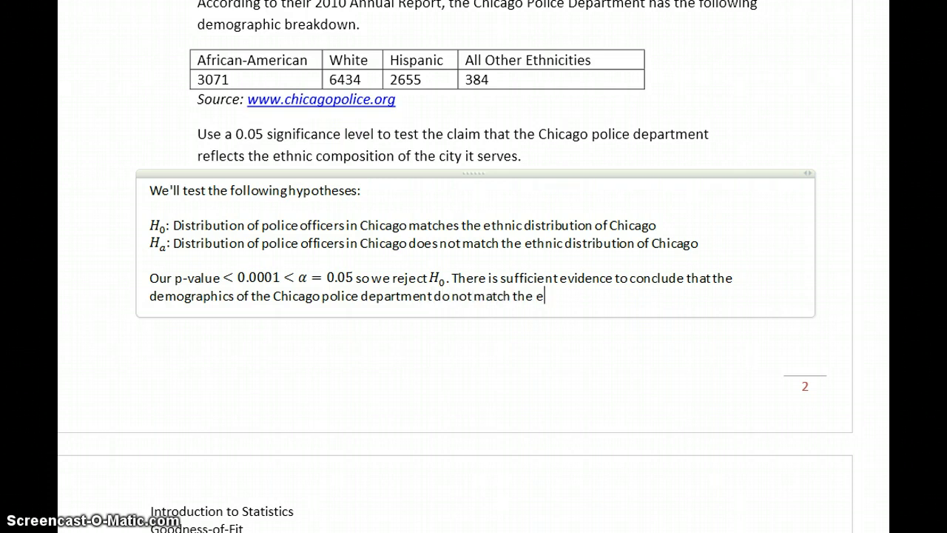
pyautogui.write('thnic distribution of')
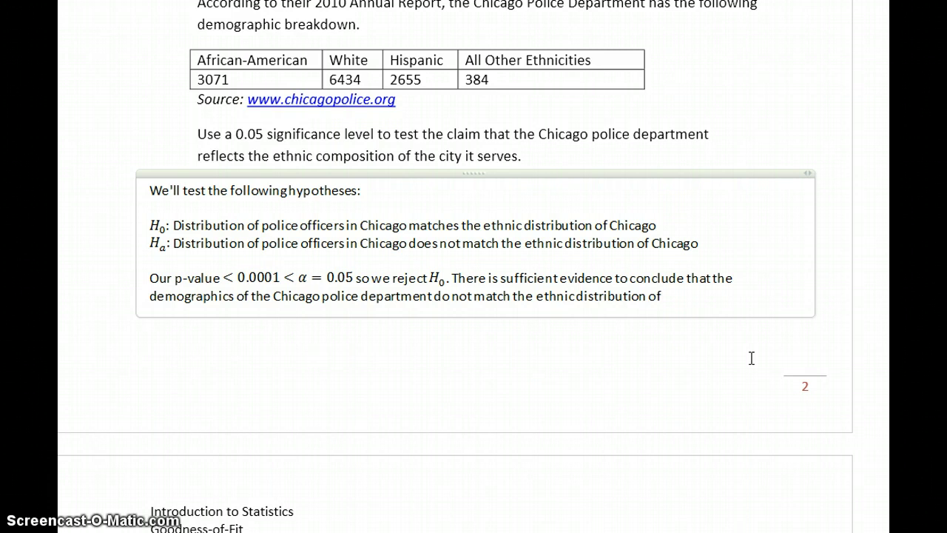
pyautogui.write(' the Chicago')
pyautogui.write('. ')
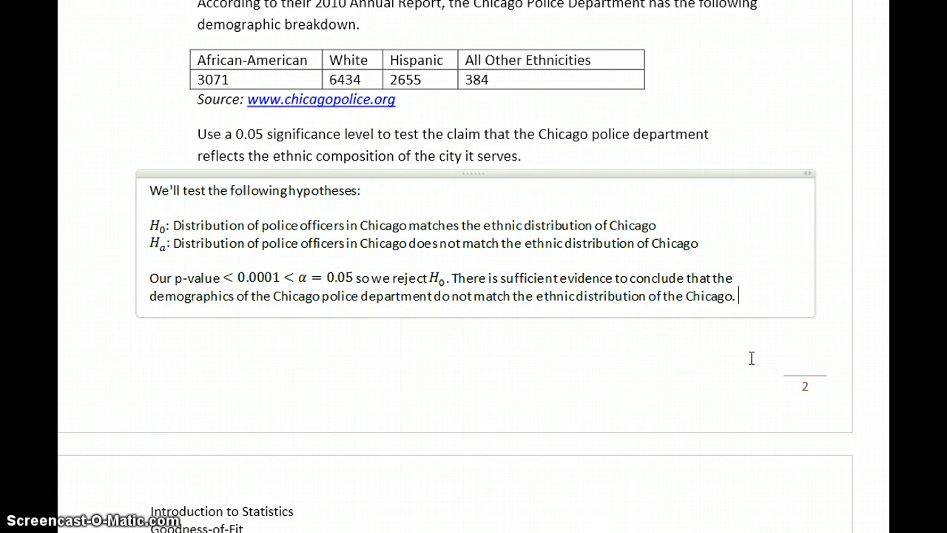
pyautogui.write('That is, the different e')
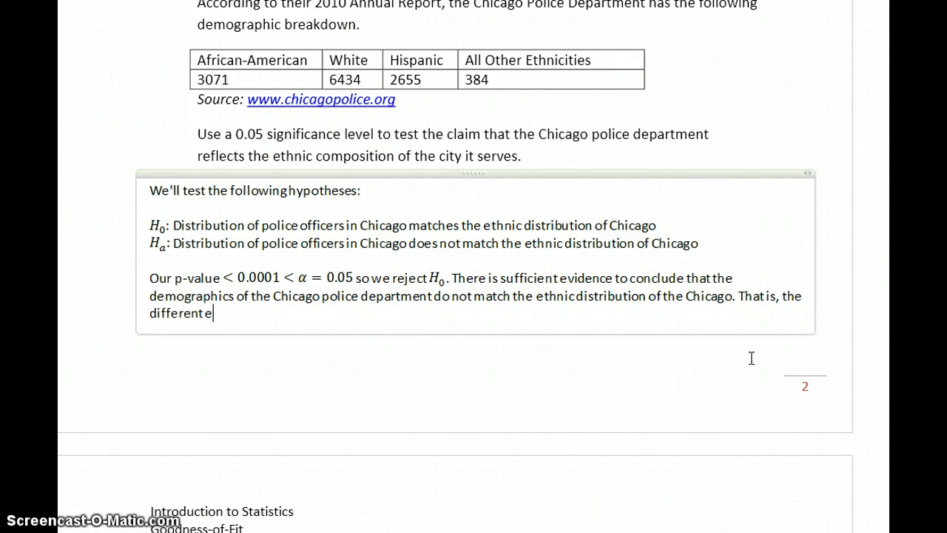
pyautogui.write('thnicities are not')
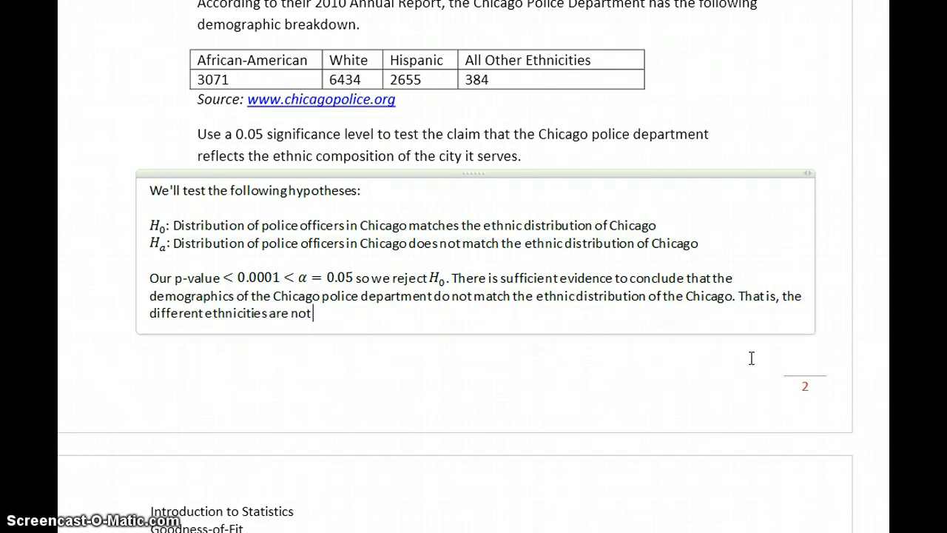
pyautogui.write(' appropriately r')
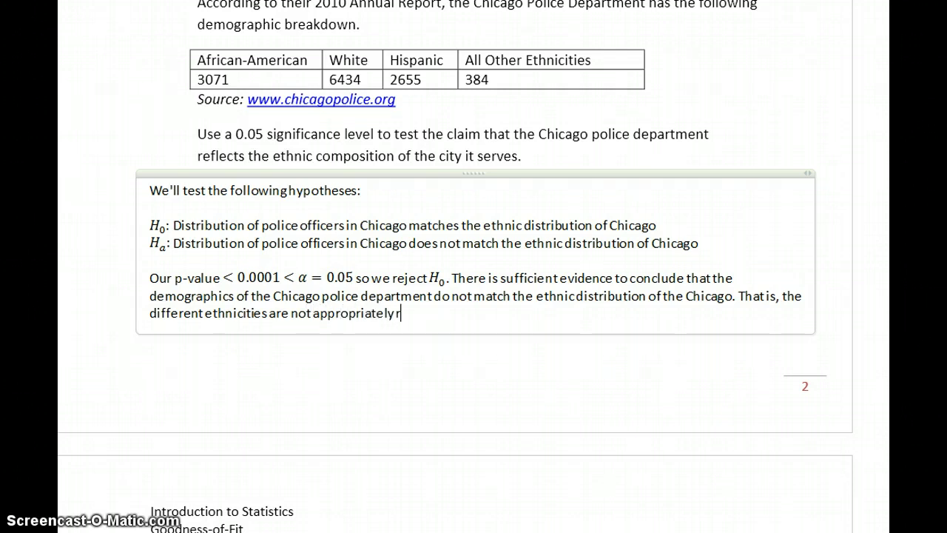
pyautogui.write('epresented by t')
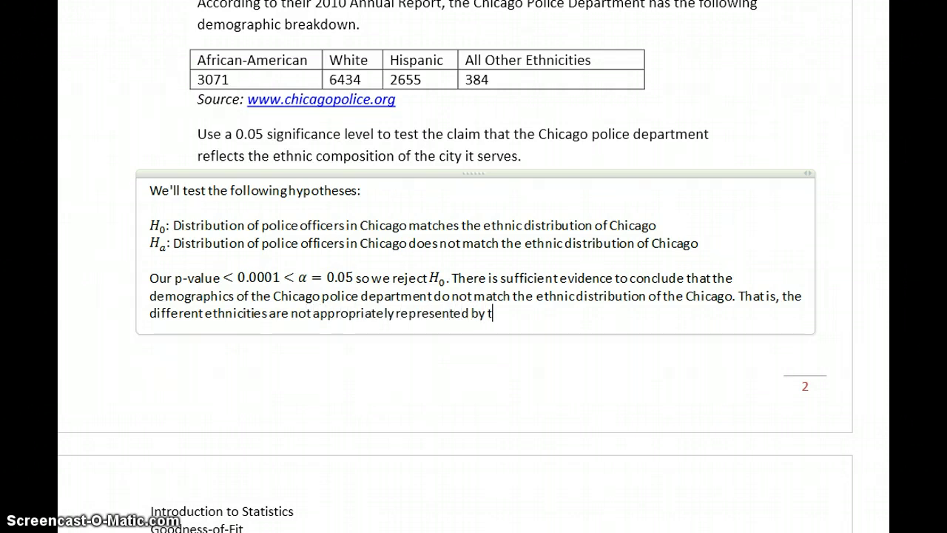
pyautogui.write('he police force.')
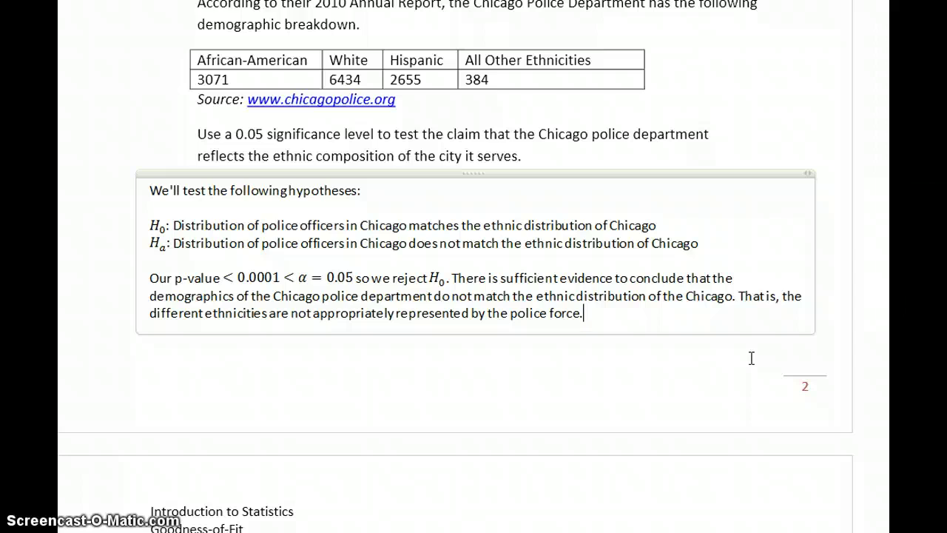
pyautogui.press('Return')
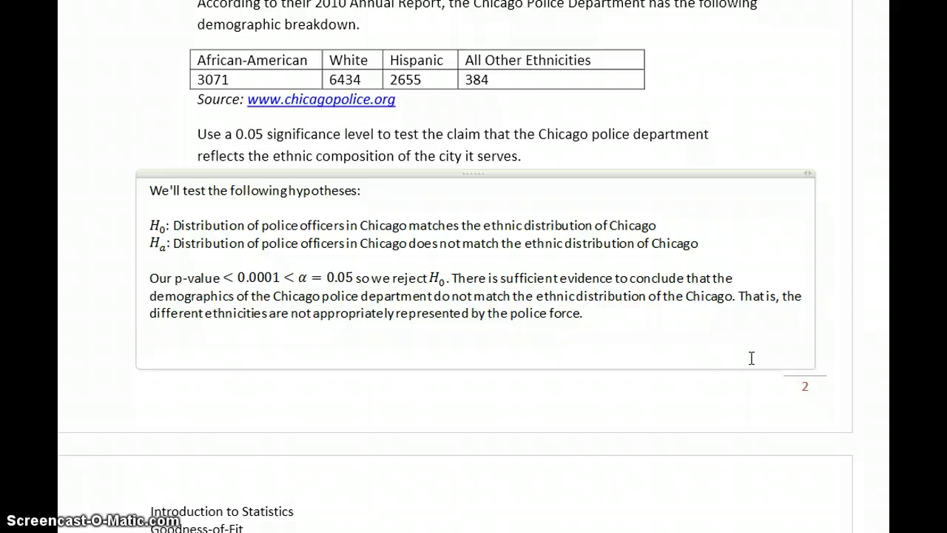
# Step: Add the caveat 'One problem: The test doesn't tell us which group(s) are significantly under or over-represented.'
pyautogui.write('One por')
pyautogui.press('BackSpace')
pyautogui.press('BackSpace')
pyautogui.write('roblem:')
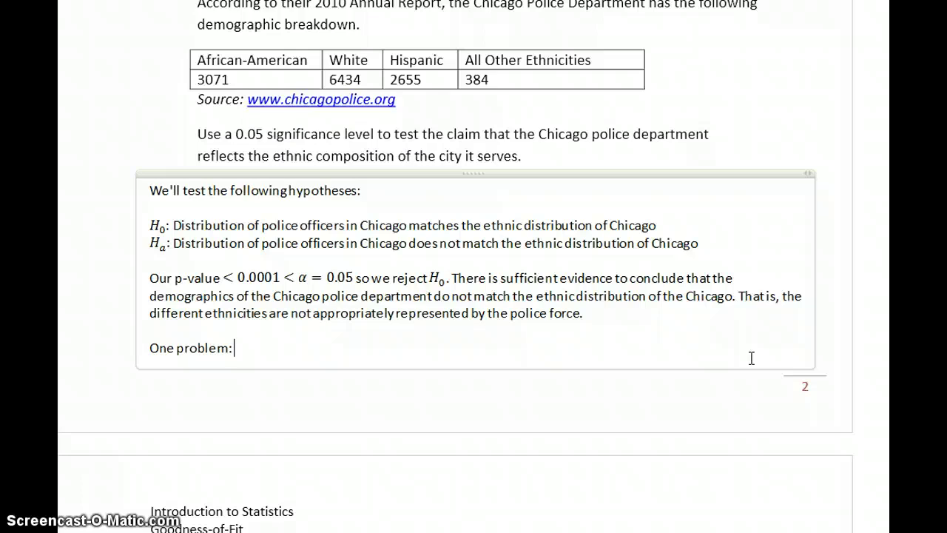
pyautogui.write("The test doesn't tell us ")
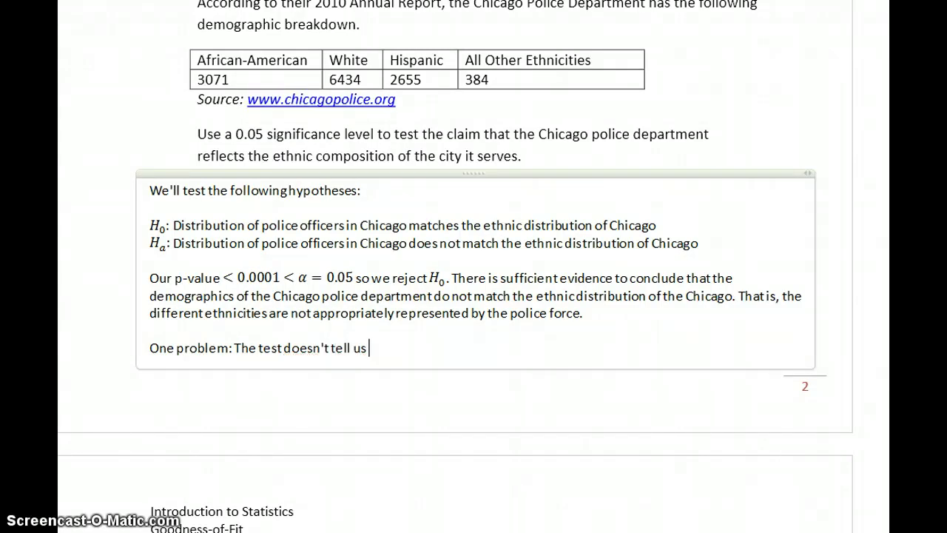
pyautogui.write('which group(s)')
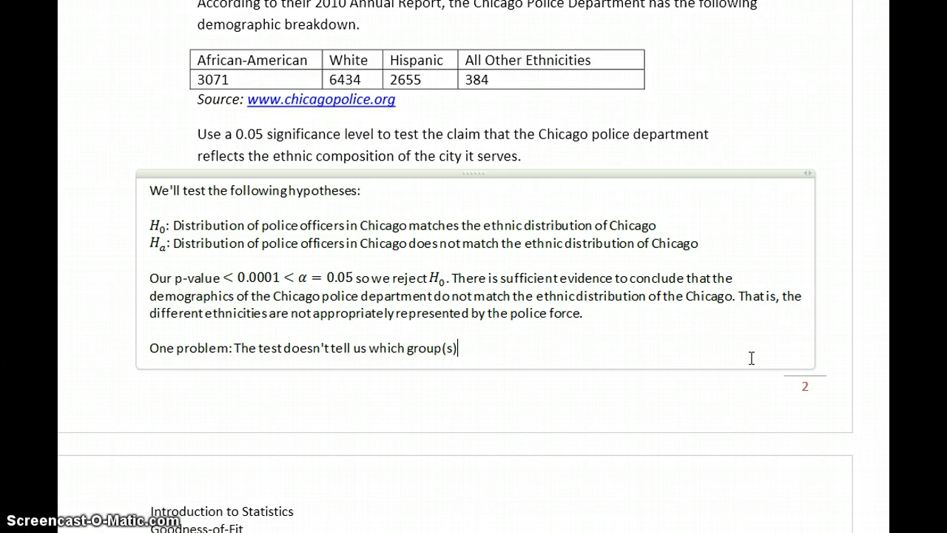
pyautogui.write(' are sif')
pyautogui.write('ni')
pyautogui.press('BackSpace')
pyautogui.press('BackSpace')
pyautogui.press('BackSpace')
pyautogui.write('gnficiantly')
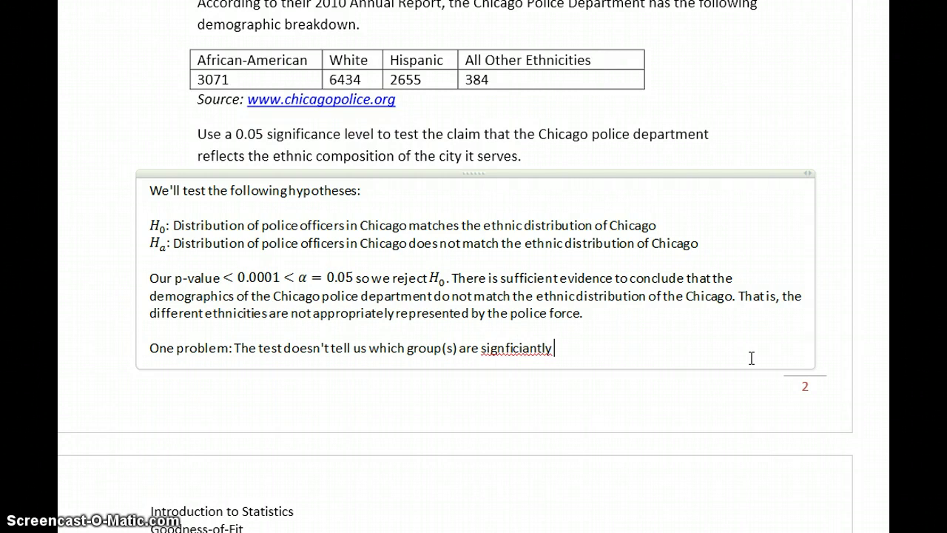
pyautogui.press('BackSpace')
pyautogui.press('BackSpace')
pyautogui.press('BackSpace')
pyautogui.press('BackSpace')
pyautogui.press('BackSpace')
pyautogui.press('BackSpace')
pyautogui.press('BackSpace')
pyautogui.press('BackSpace')
pyautogui.press('BackSpace')
pyautogui.press('BackSpace')
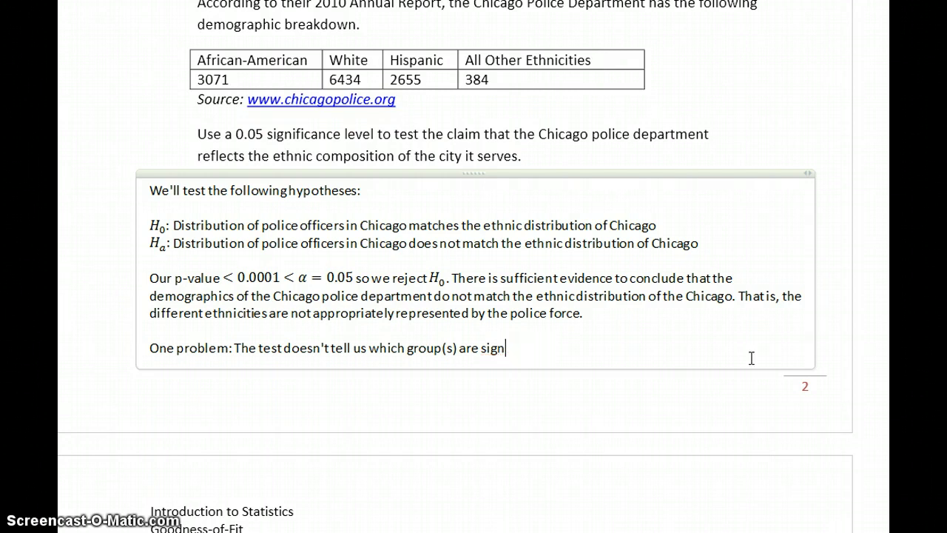
pyautogui.write('ificantly under or over-')
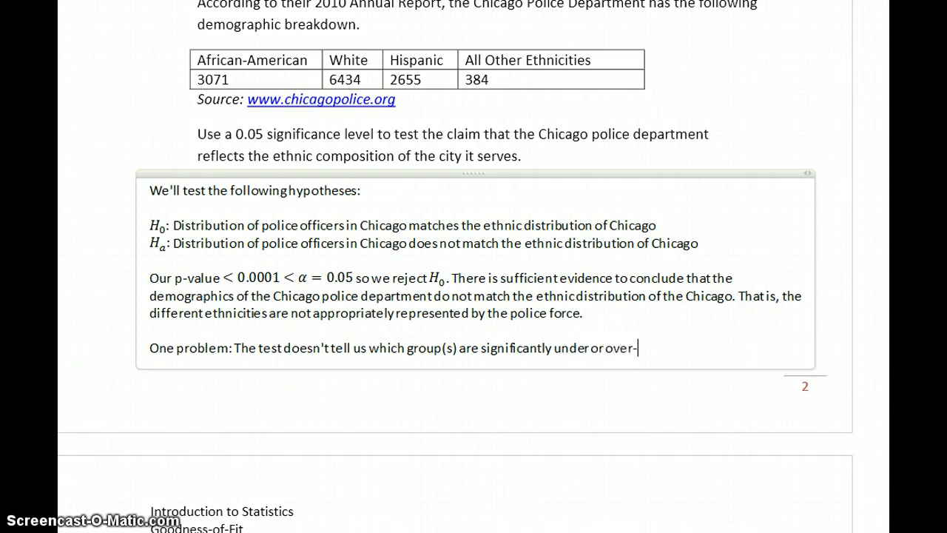
pyautogui.write('represented.')
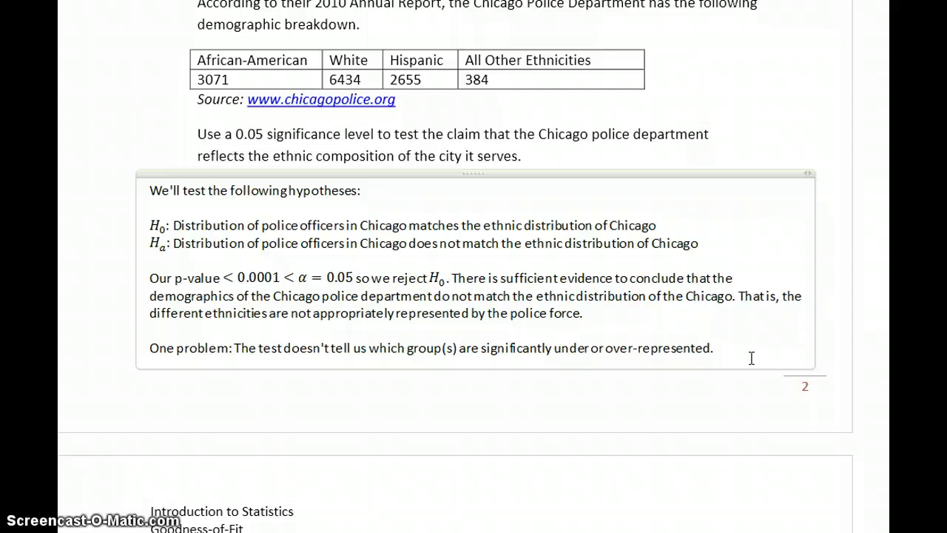
# Step: Scroll down to Example 4 and place the cursor below the Heartland study table
pyautogui.click(769, 366)
pyautogui.scroll(-10, 455, 267)
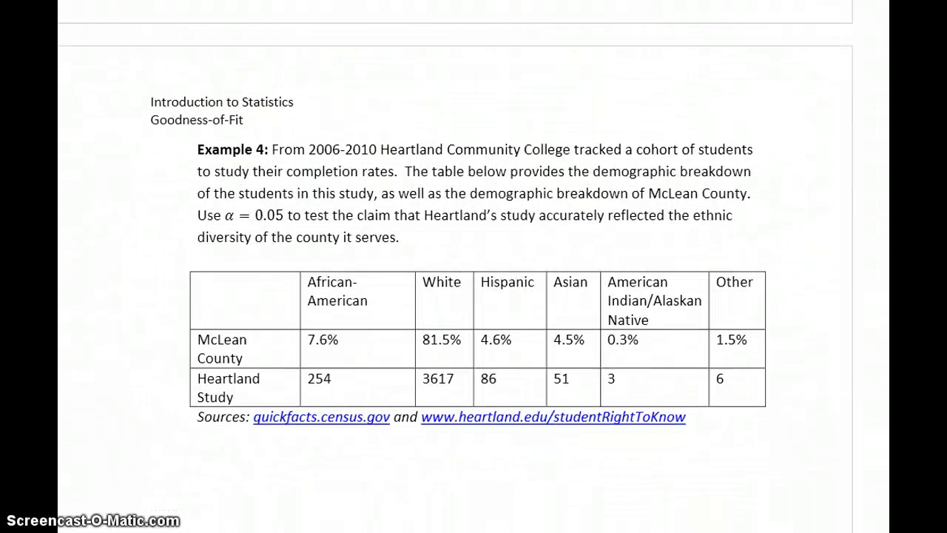
pyautogui.scroll(-3, 456, 266)
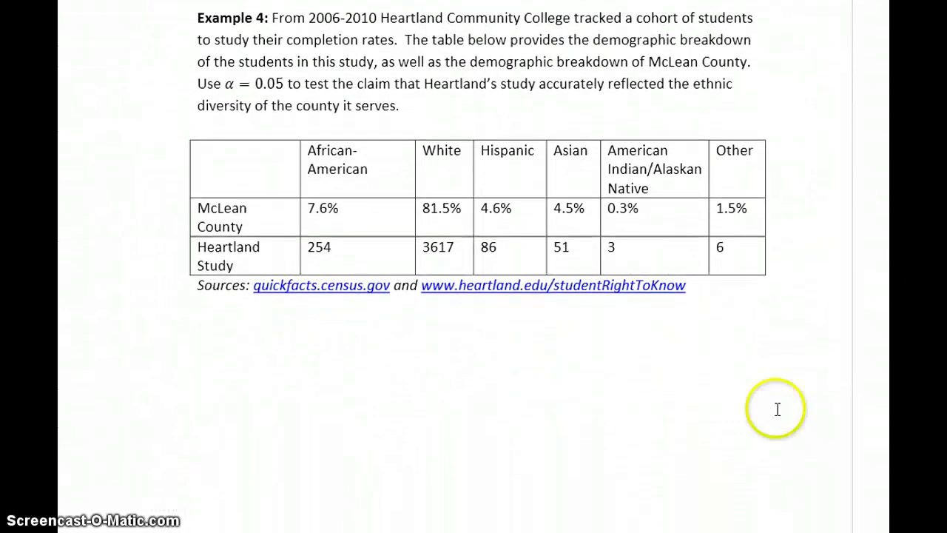
pyautogui.click(136, 334)
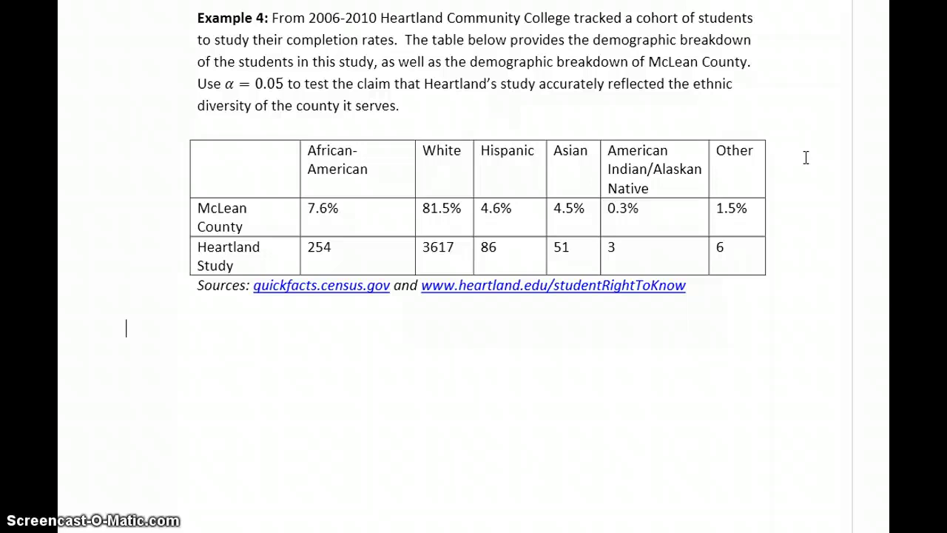
# Step: Type 'p-value < 0.0001 < α = 0.05 so we would reject H₀' below the Heartland table
pyautogui.write('p-value =')
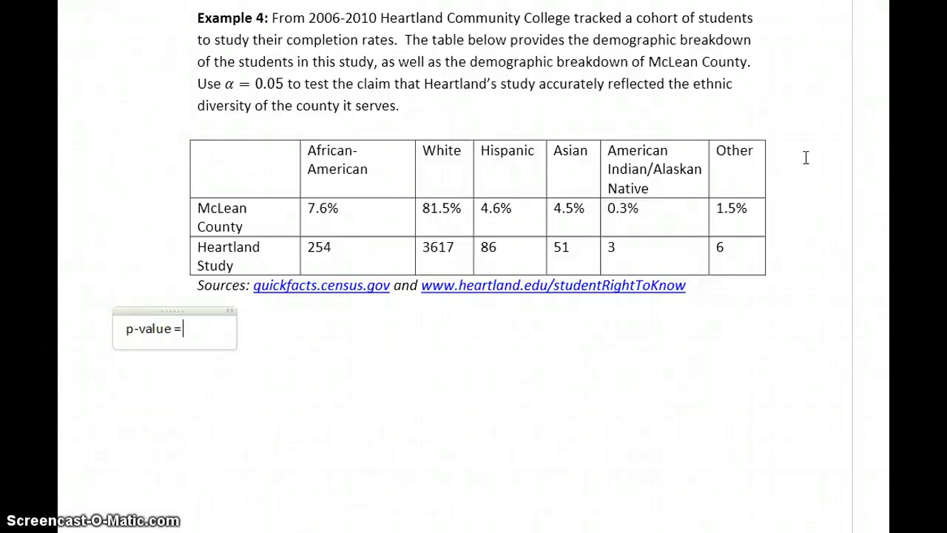
pyautogui.write('0')
pyautogui.press('BackSpace')
pyautogui.press('BackSpace')
pyautogui.press('BackSpace')
pyautogui.write('< 0.0001 <')
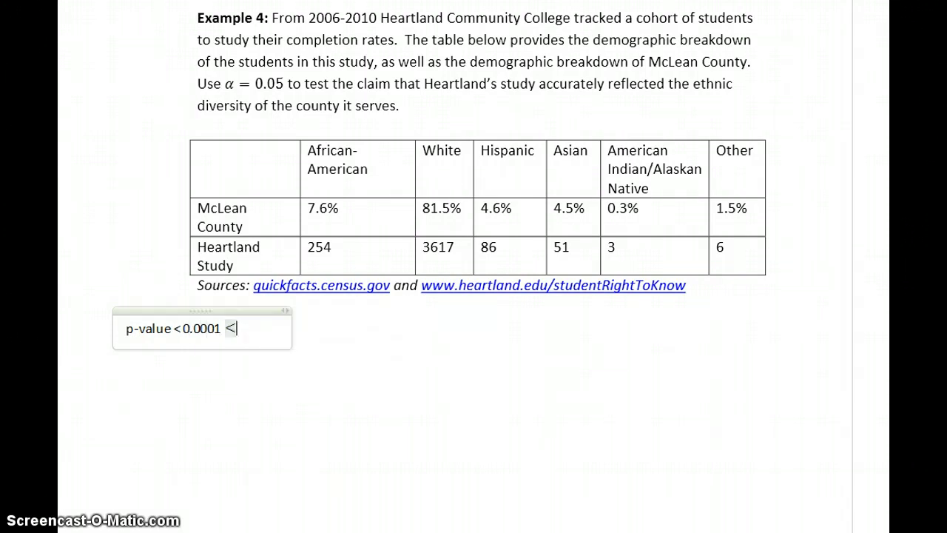
pyautogui.write('\\alpha ')
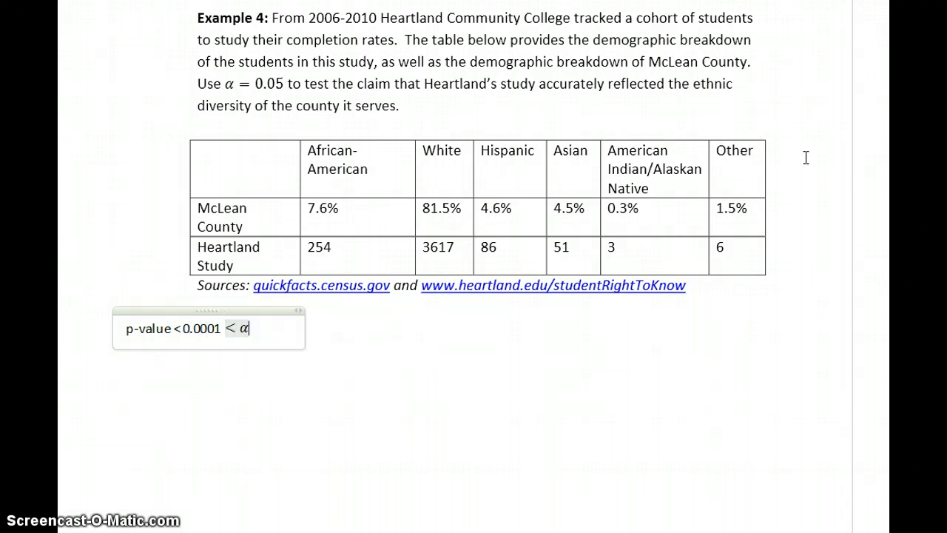
pyautogui.write(' = 0.05')
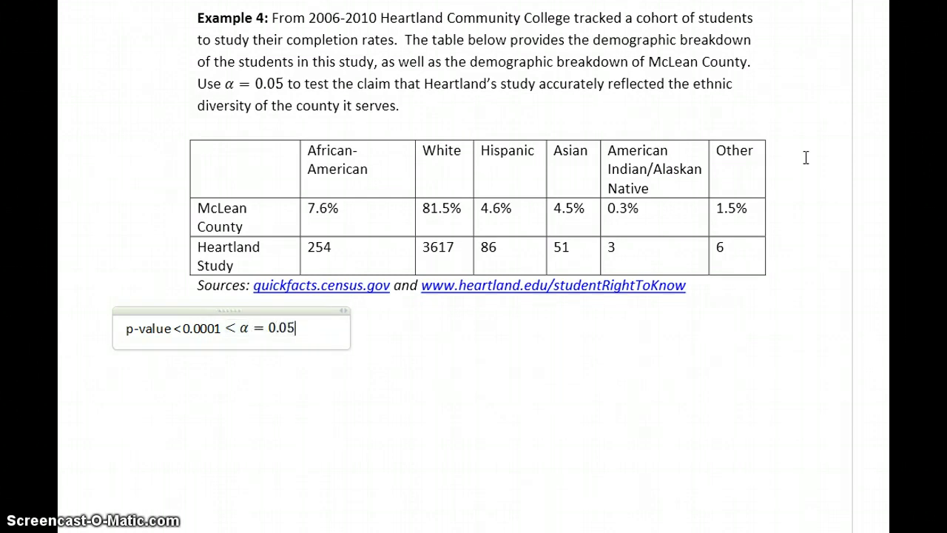
pyautogui.write(' so we would reject')
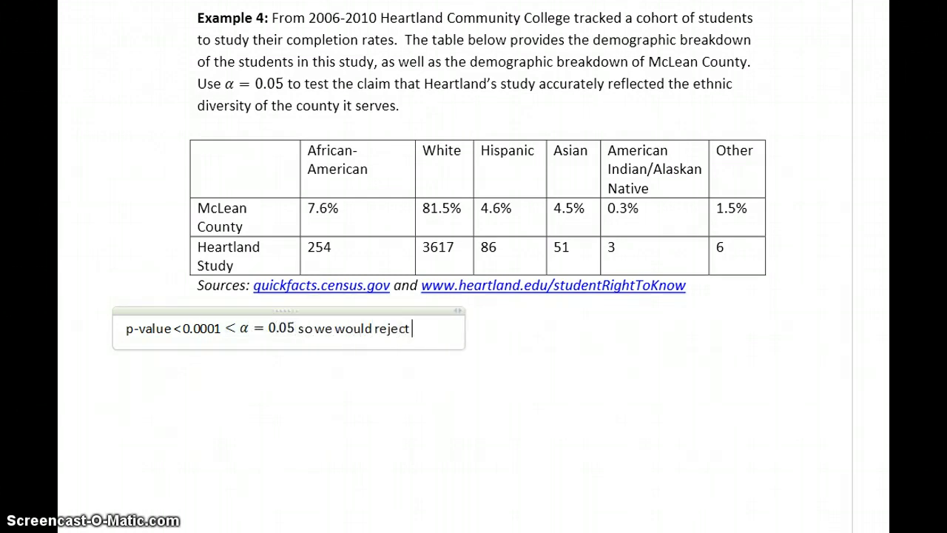
pyautogui.hotkey('alt', '=')
pyautogui.write('H_0')
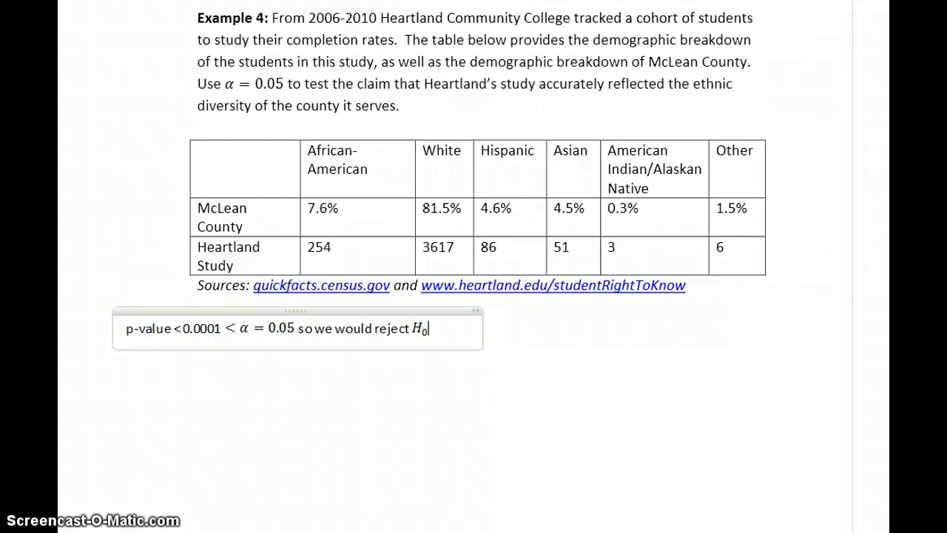
pyautogui.press('Return')
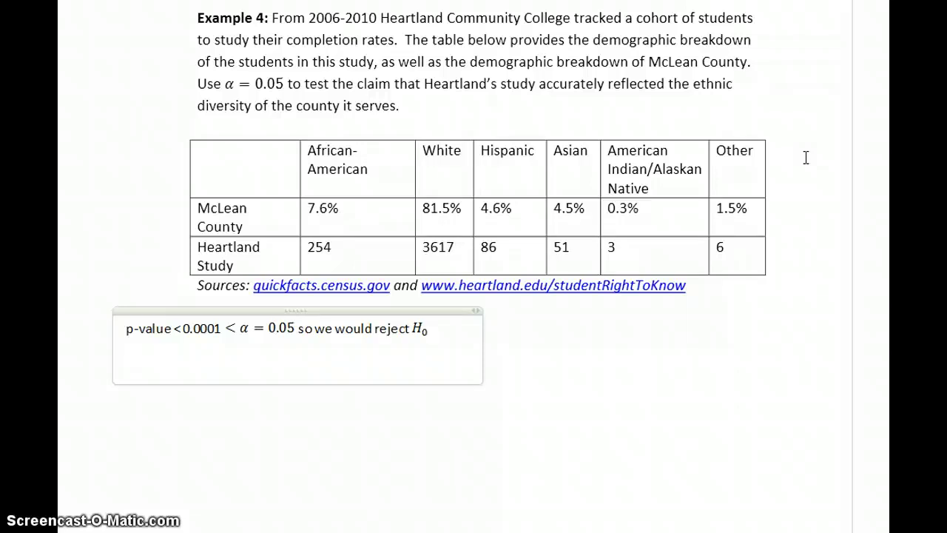
# Step: Type the question 'Should the study reflect the diversity of McLean County?' on the new line
pyautogui.write('Should')
pyautogui.write('tud')
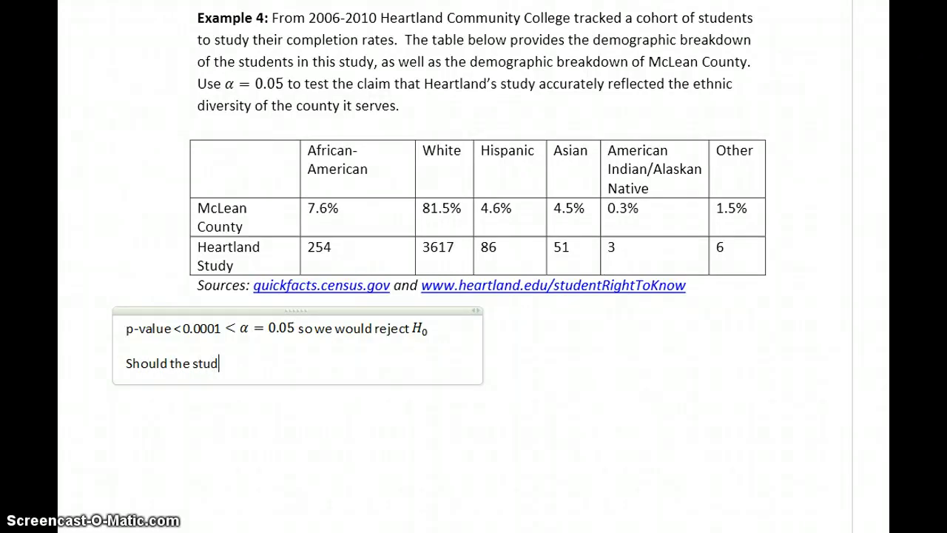
pyautogui.write('y refelct the')
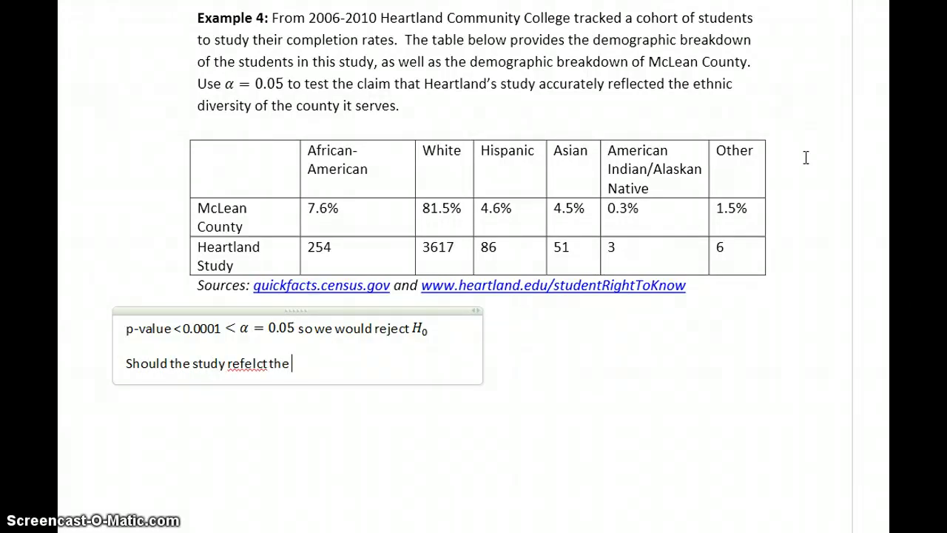
pyautogui.press('BackSpace')
pyautogui.press('BackSpace')
pyautogui.press('BackSpace')
pyautogui.press('BackSpace')
pyautogui.press('BackSpace')
pyautogui.press('BackSpace')
pyautogui.press('BackSpace')
pyautogui.press('BackSpace')
pyautogui.write('lect the diversity of McLea')
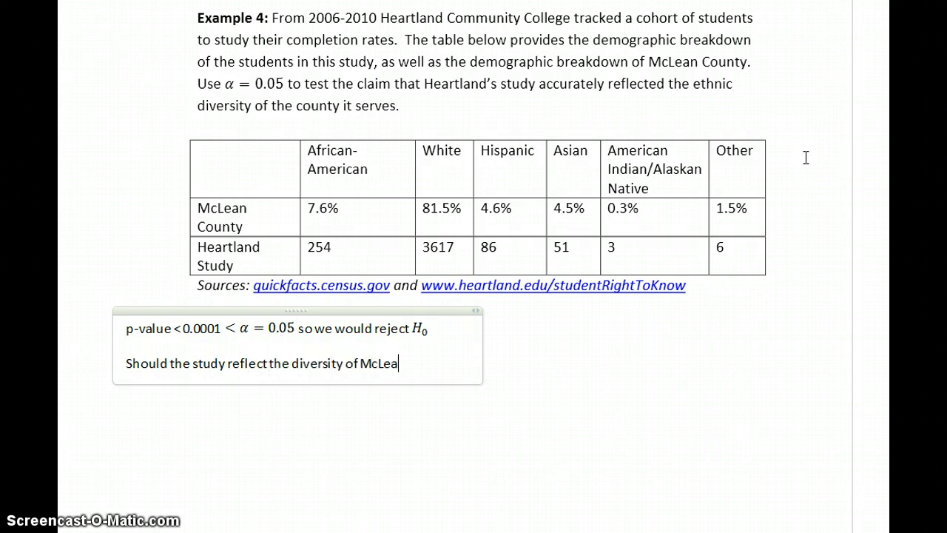
pyautogui.write('n County?')
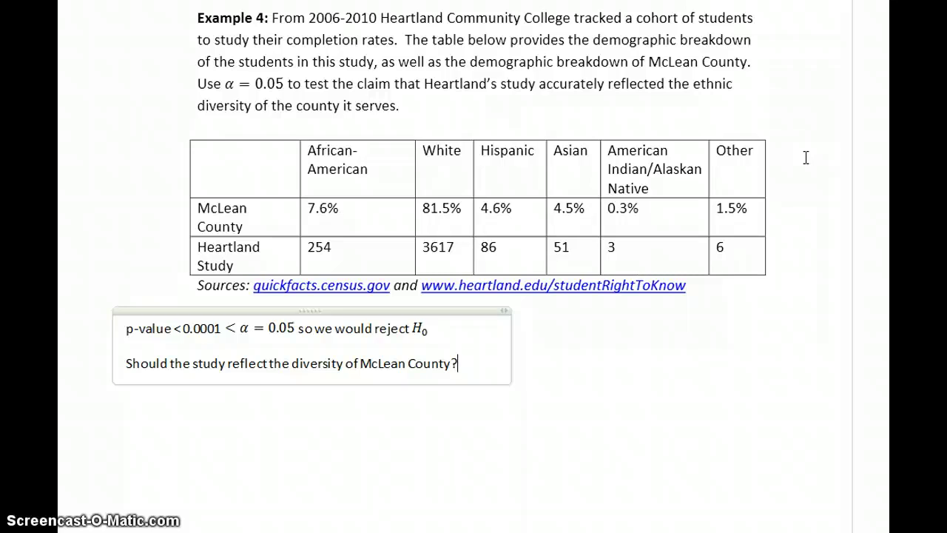
# Step: Add a new line: 'Instead, should this be compared to the population of students at Heartland?'
pyautogui.press('Return')
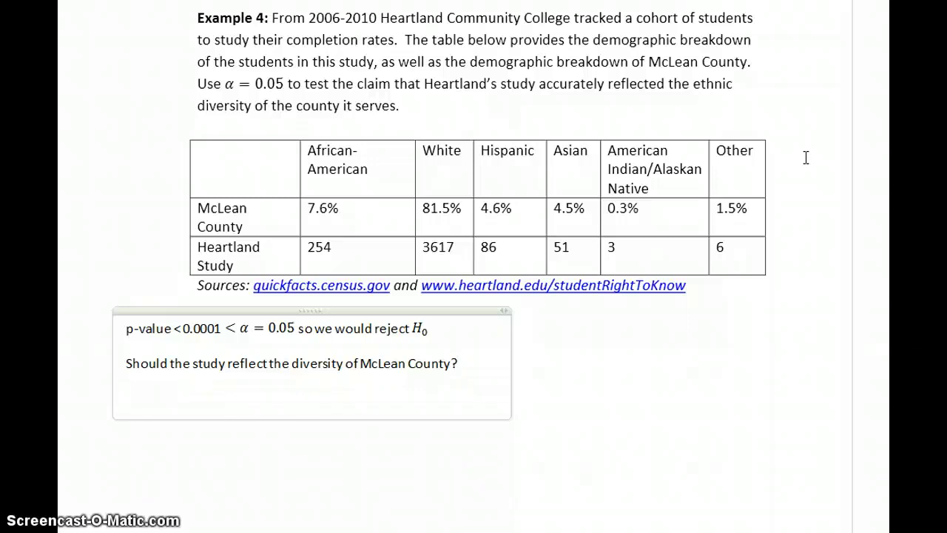
pyautogui.write('Instead, should this be compa')
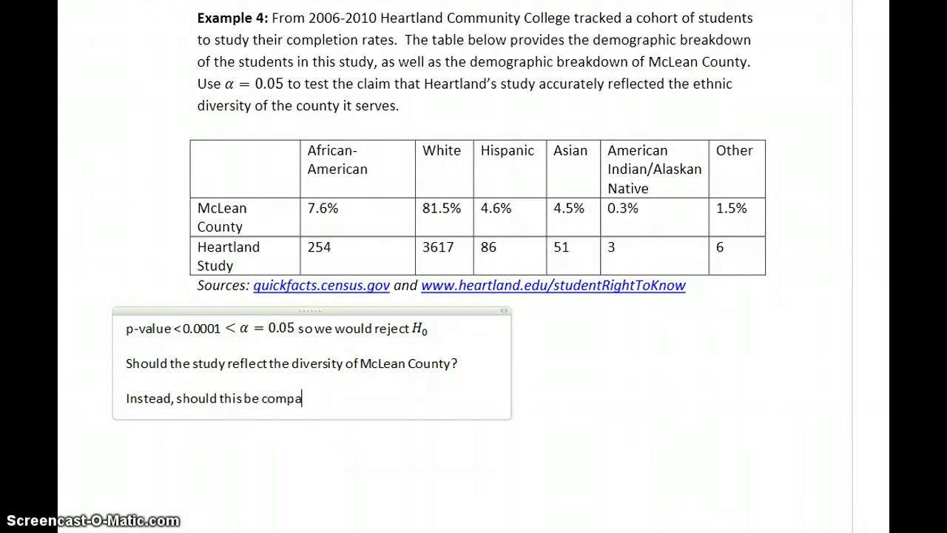
pyautogui.write('red to teh pou')
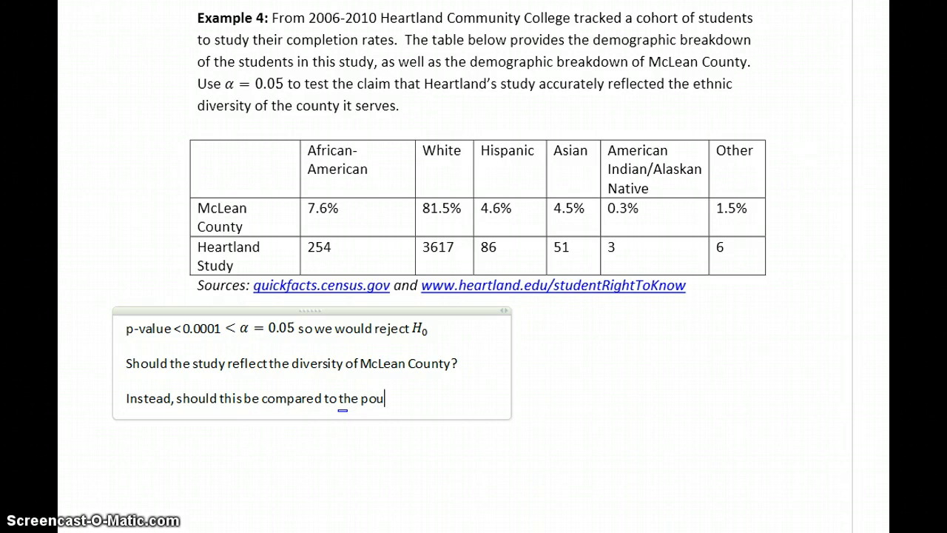
pyautogui.press('BackSpace')
pyautogui.write('pulation of stud')
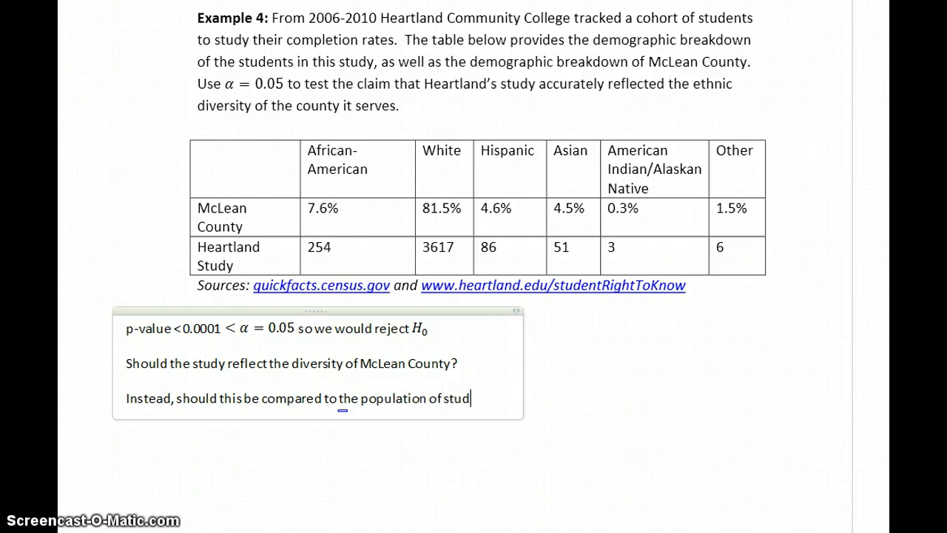
pyautogui.write('ents at Heartland?')
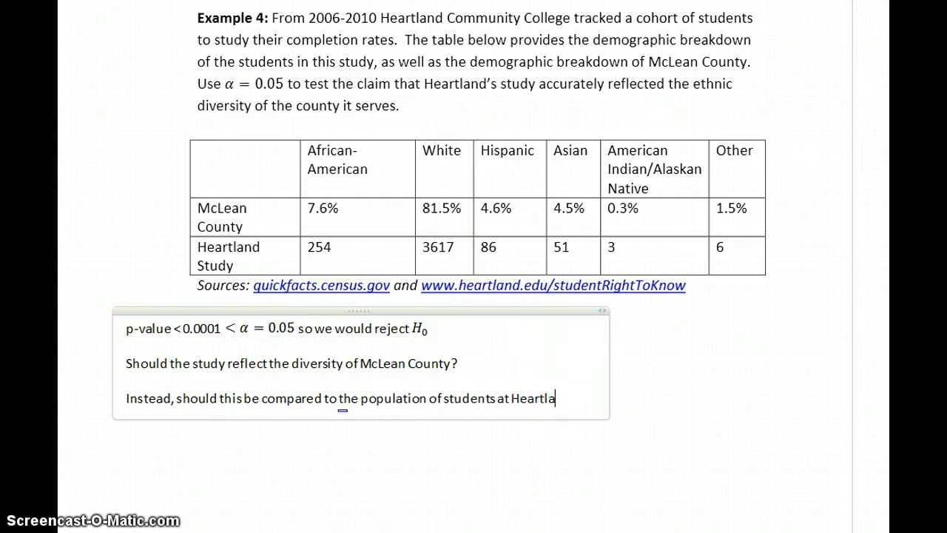